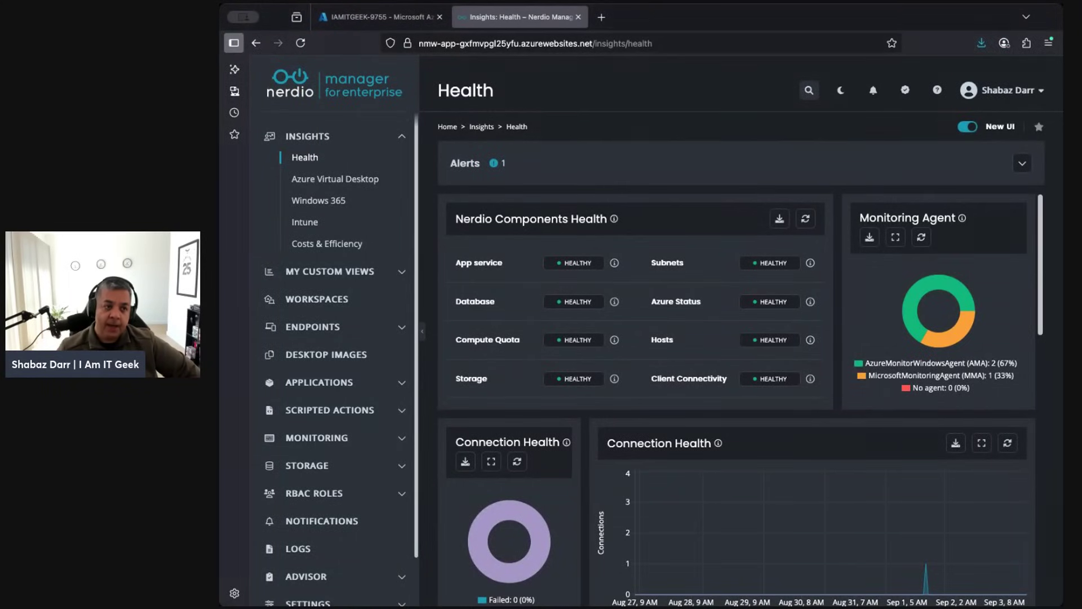
- Leave the Azure host pools pages, open Nerdio's Workspaces list and the options for workspace ITGWS01
click(347, 20)
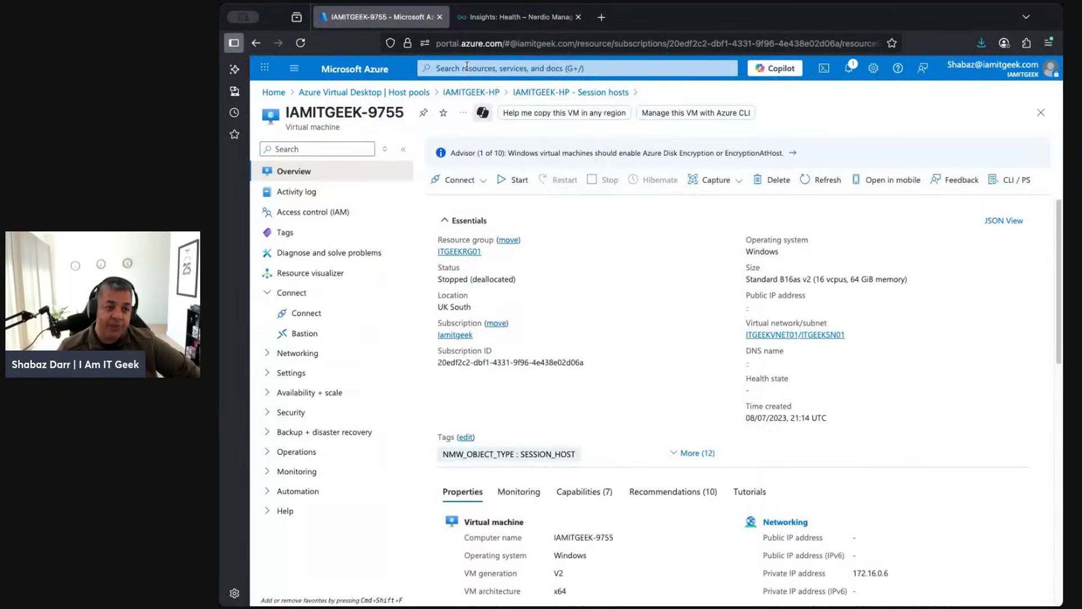
click(467, 67)
click(364, 92)
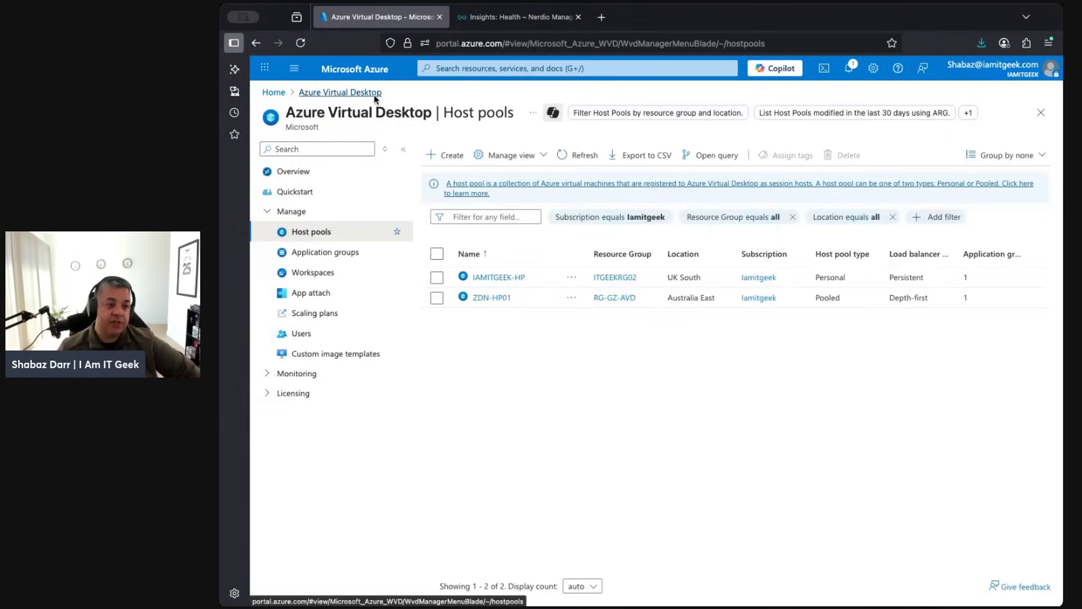
click(525, 24)
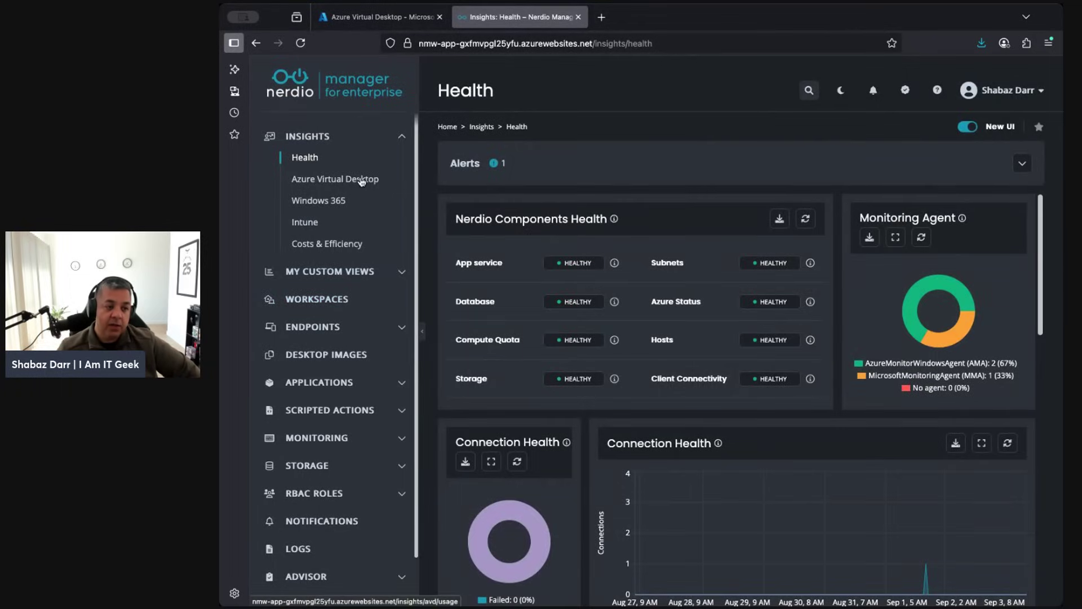
click(319, 299)
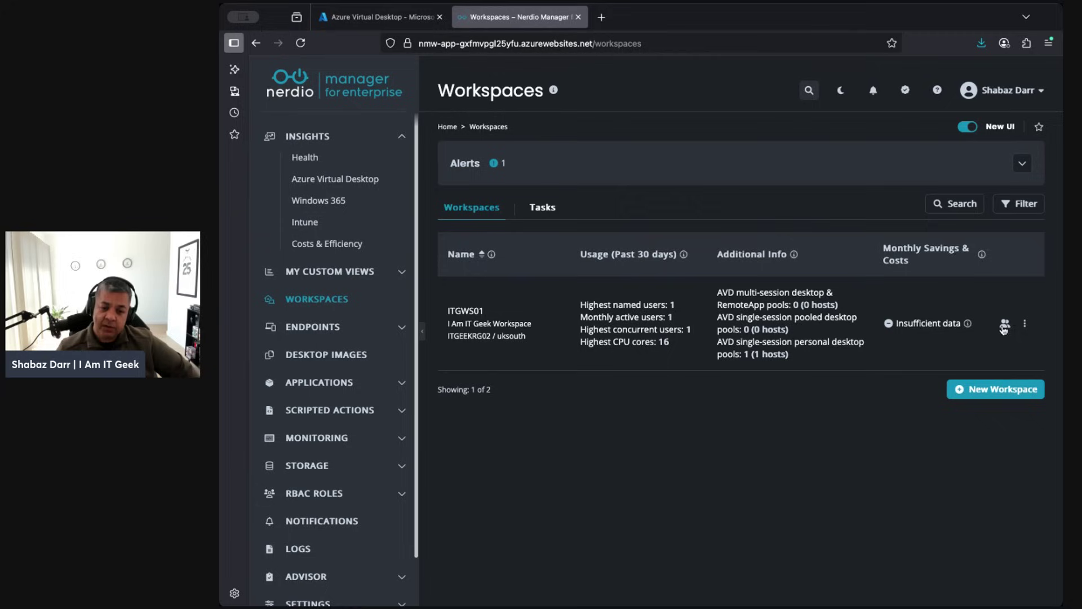
click(1026, 325)
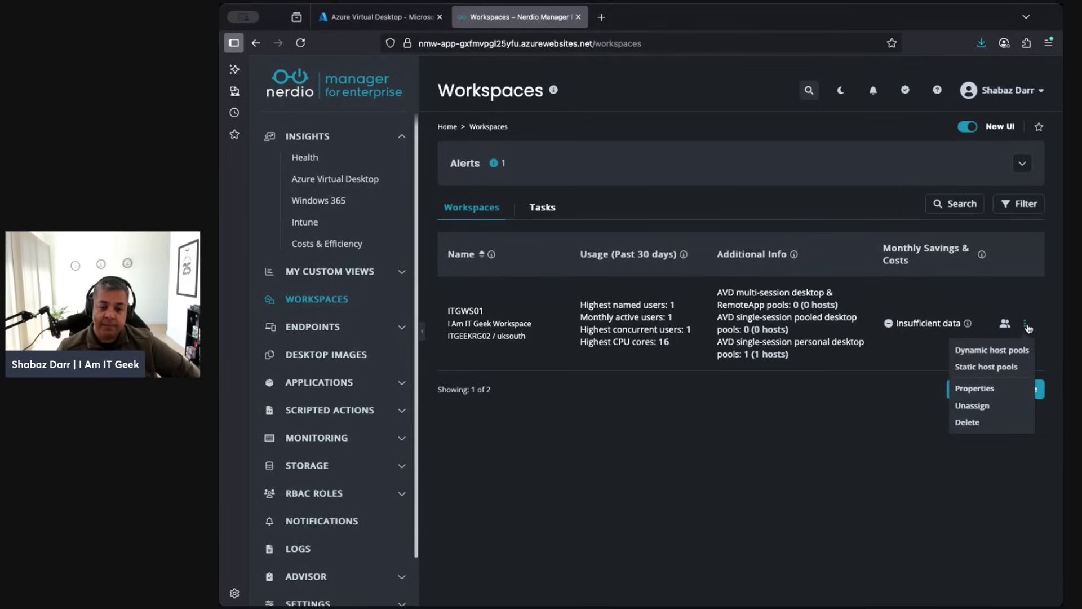
- Show ITGWS01's dynamic host pools and reveal the Hosts submenu for pool IAMITGEEK-HP
click(999, 349)
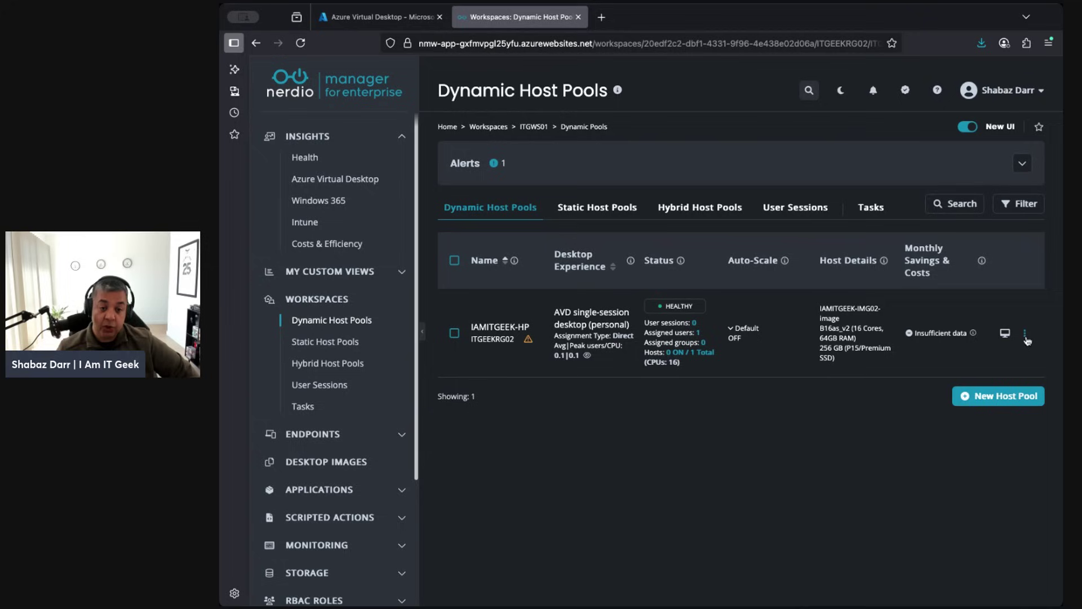
click(1025, 338)
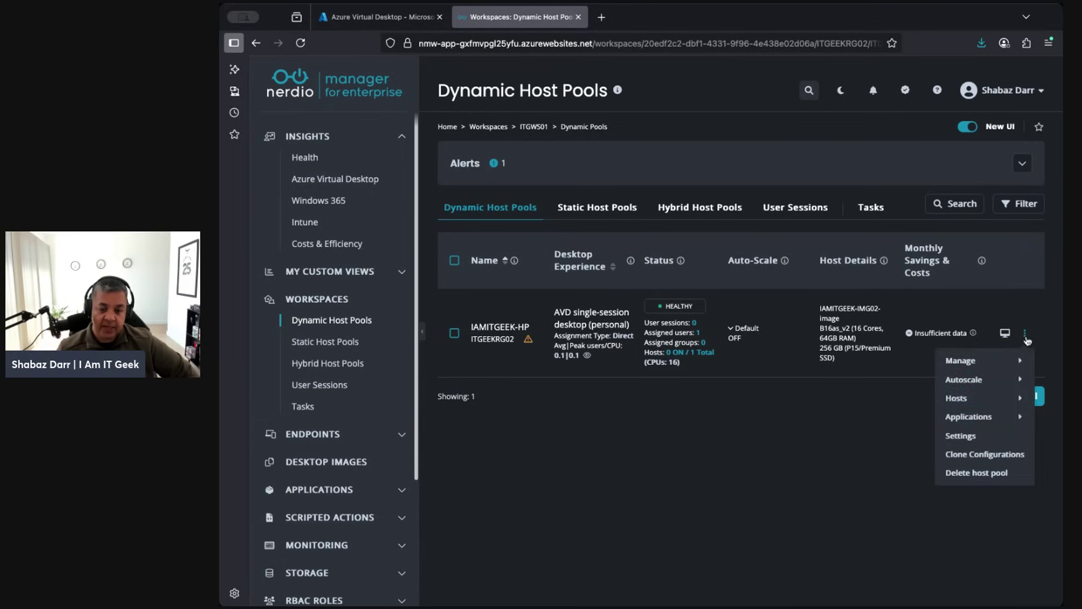
mouse_move(975, 367)
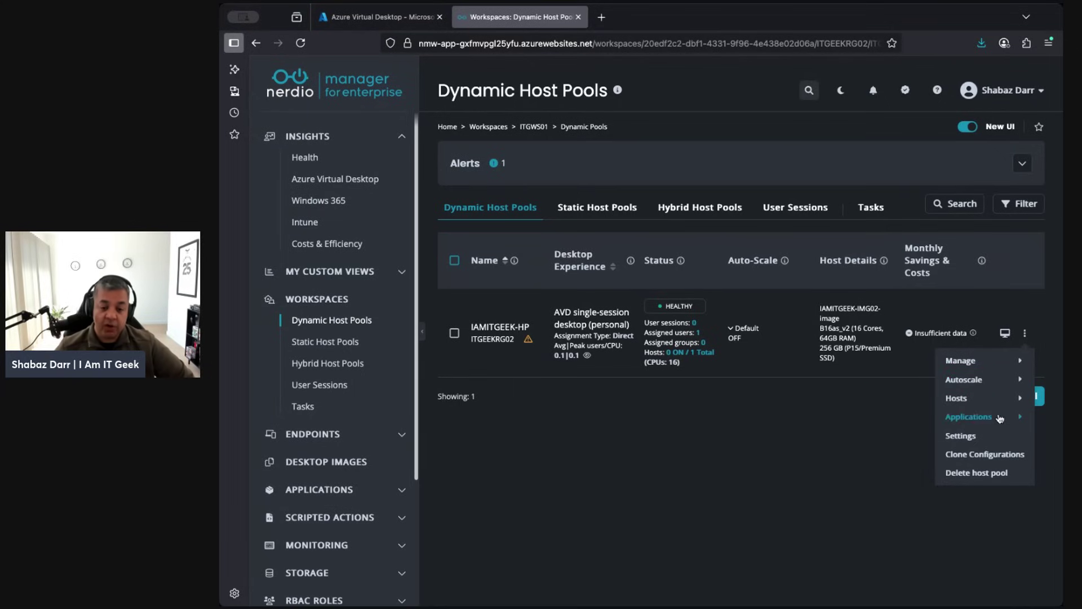
mouse_move(976, 408)
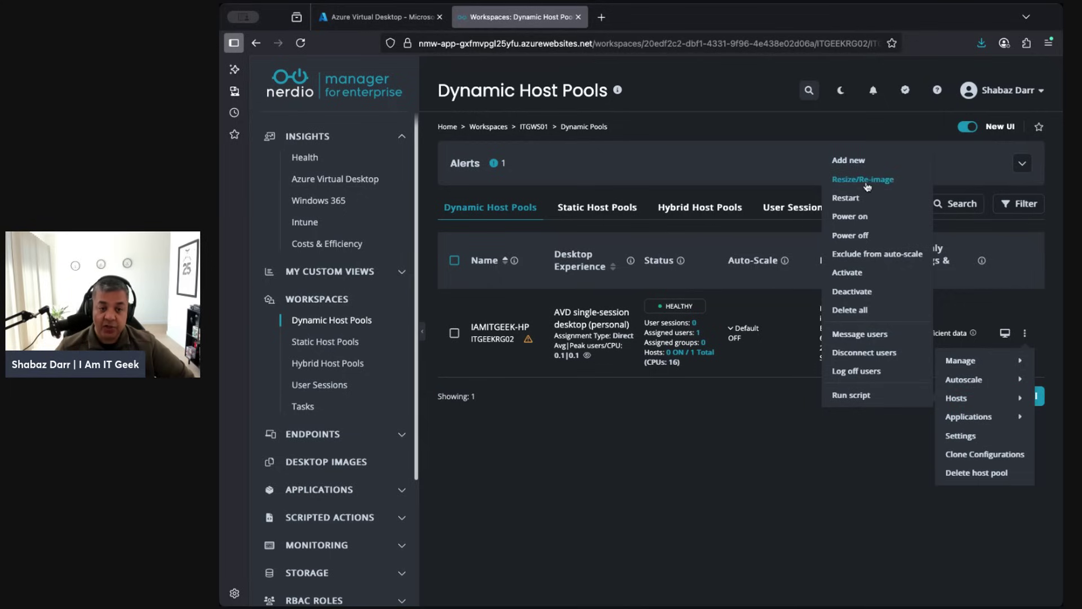
- Power on host IAMITGEEK-9755 in pool IAMITGEEK-HP, confirming with Run now
click(863, 220)
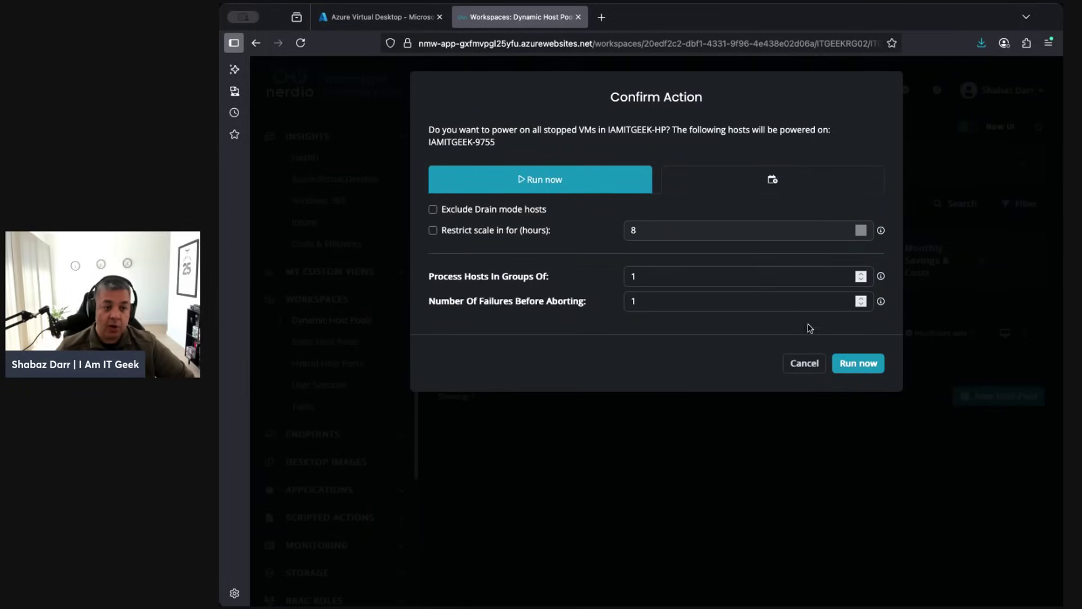
click(866, 364)
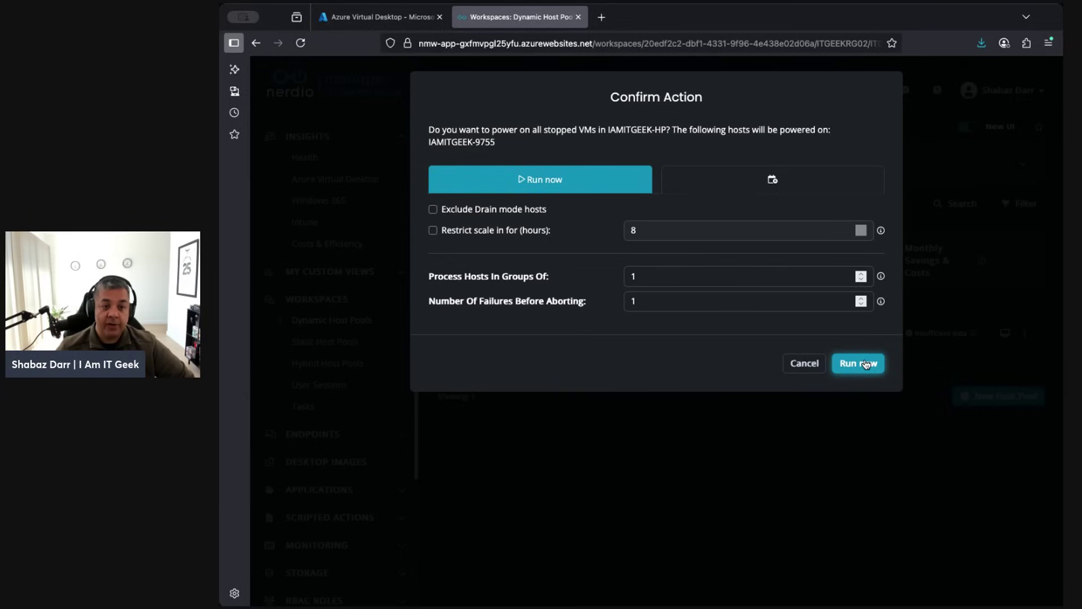
click(867, 363)
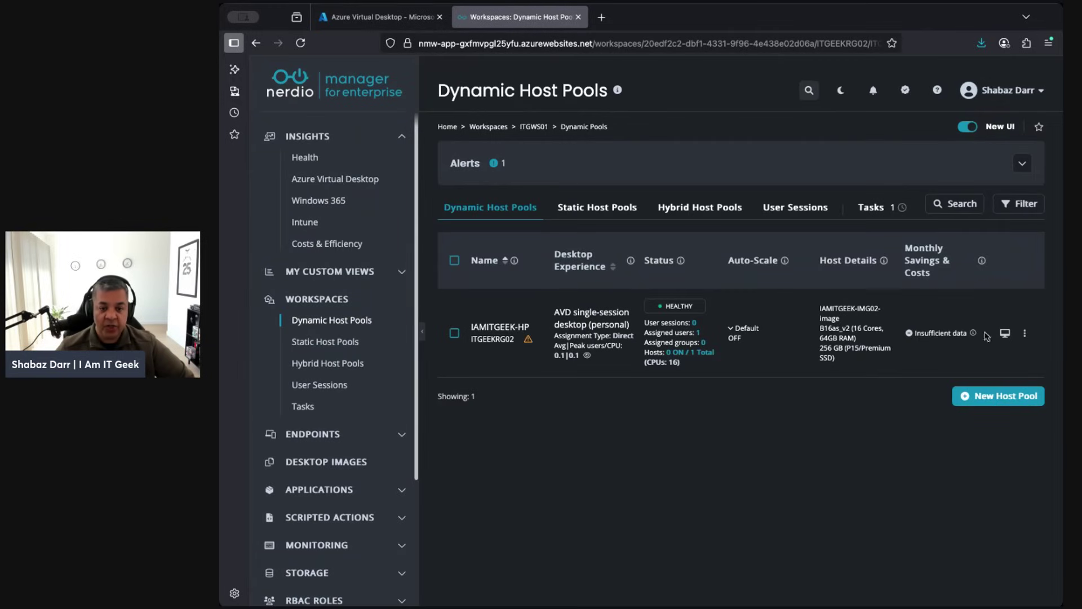
click(1024, 332)
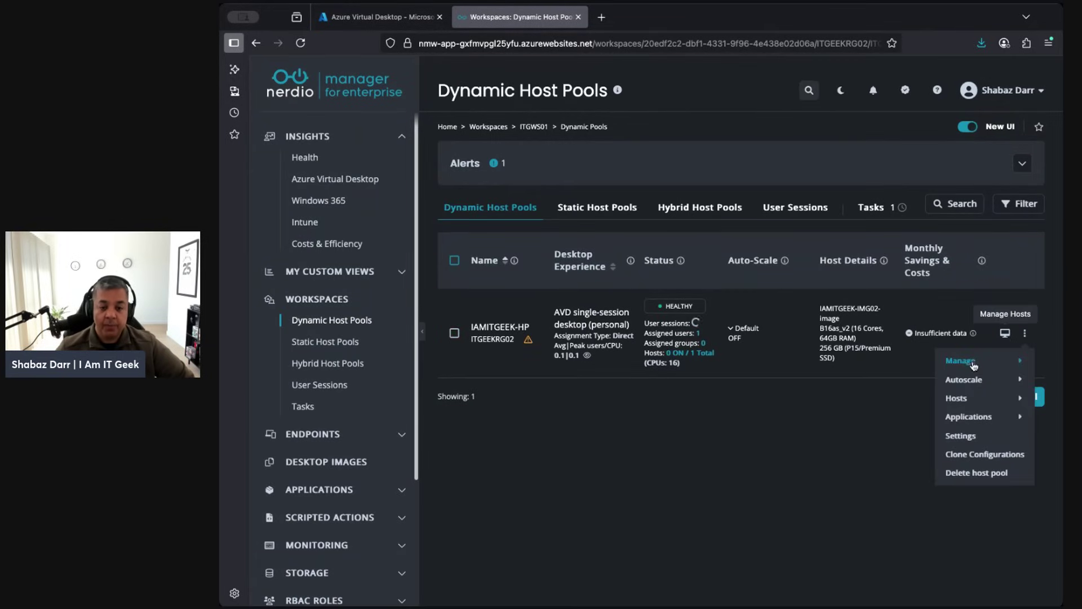
mouse_move(969, 398)
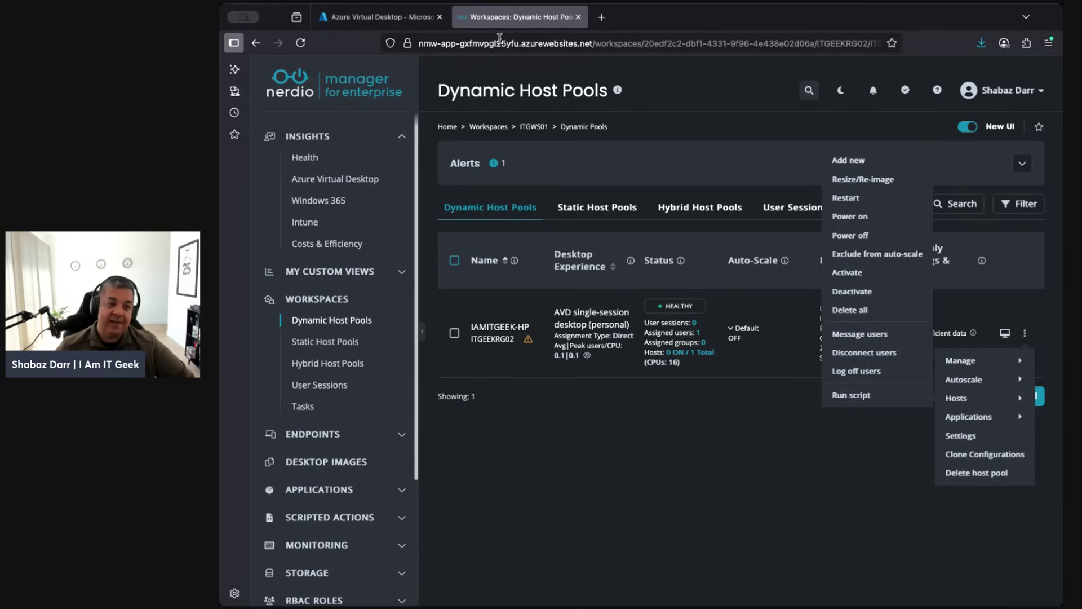
- In the Azure portal, browse workspace ITGWS01's settings and its application groups
click(361, 20)
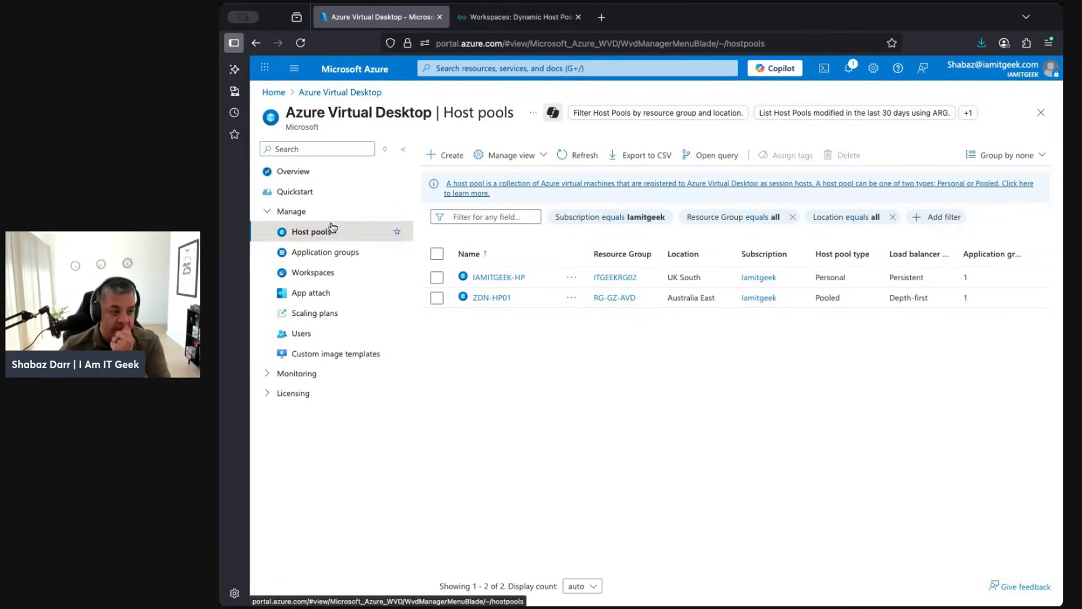
click(289, 171)
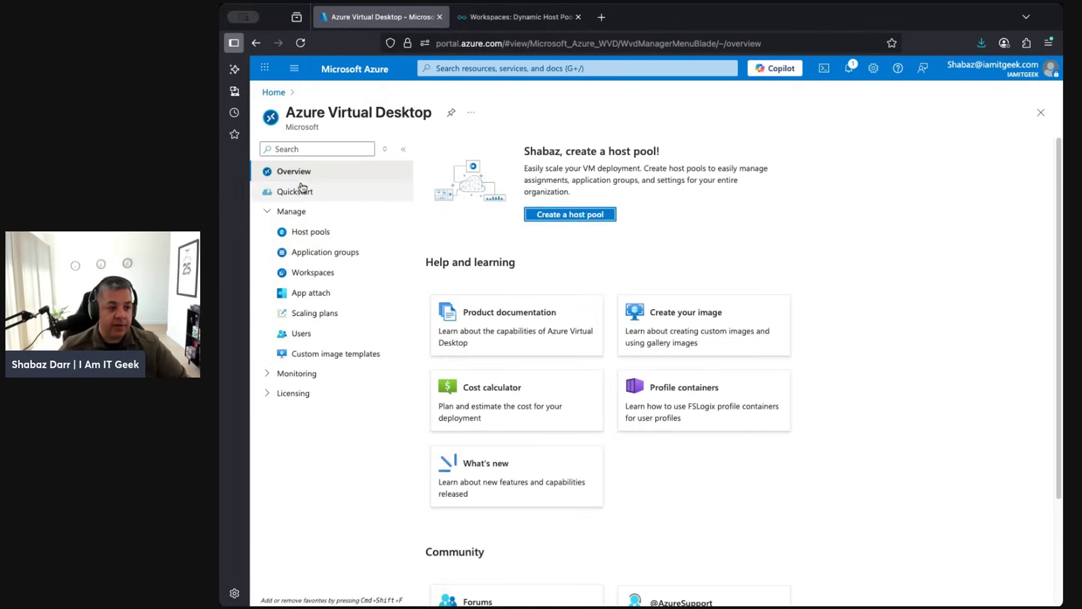
click(330, 274)
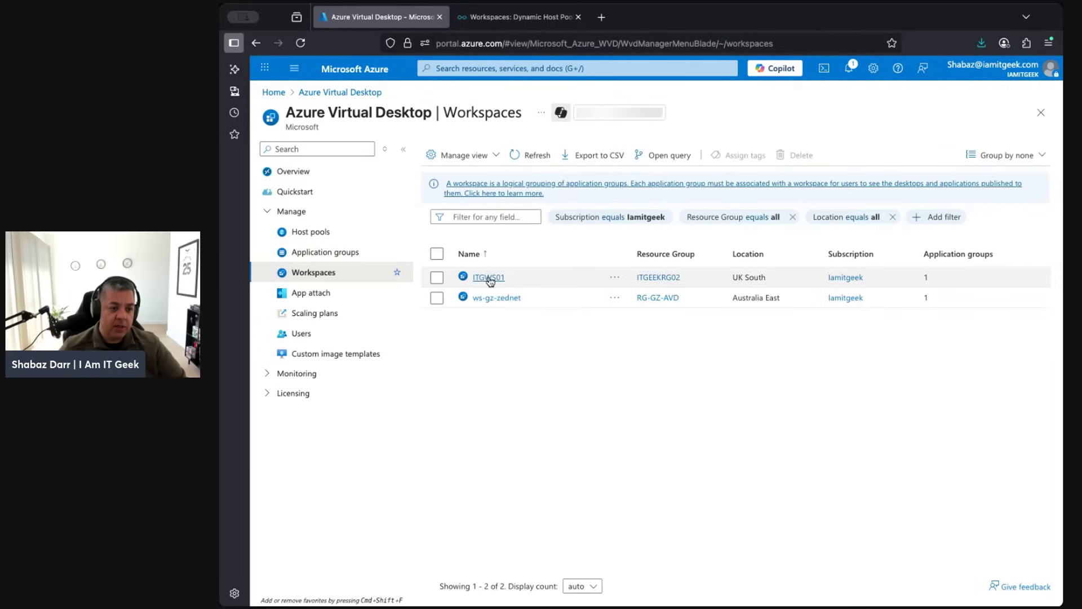
click(491, 278)
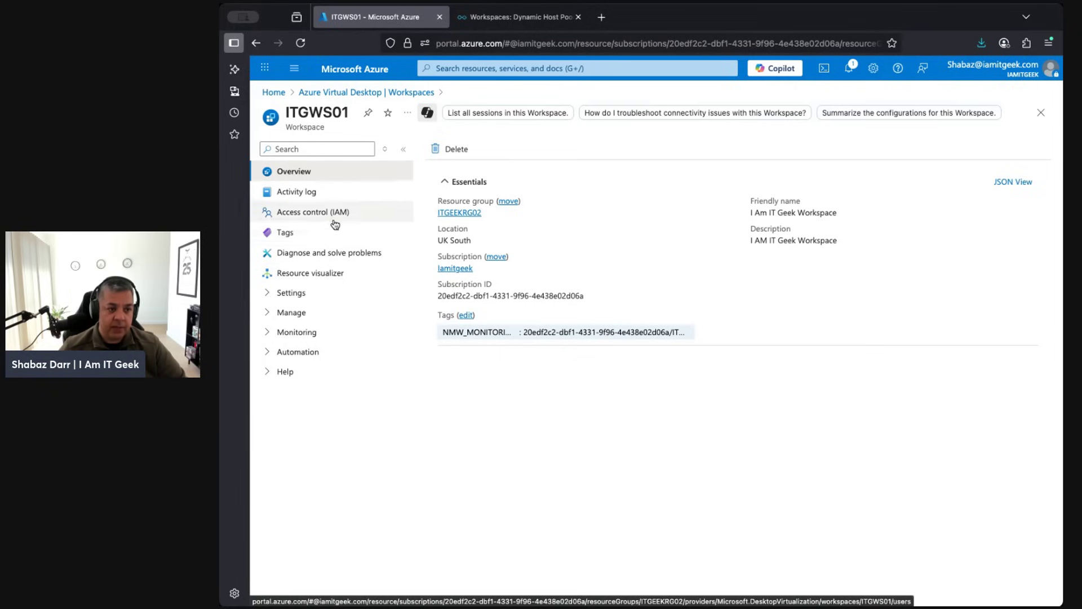
click(316, 293)
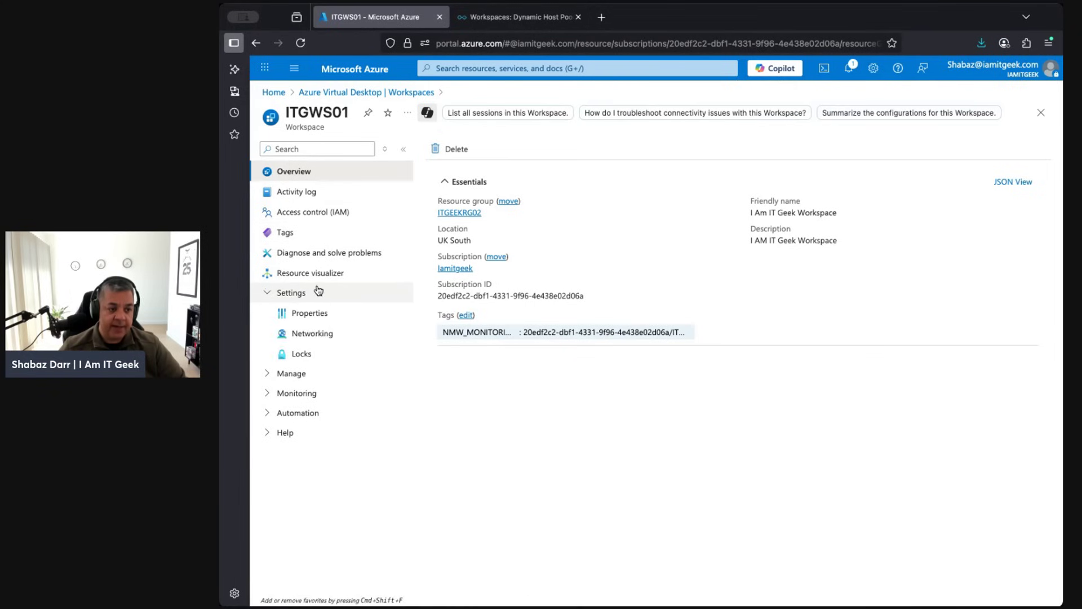
click(290, 374)
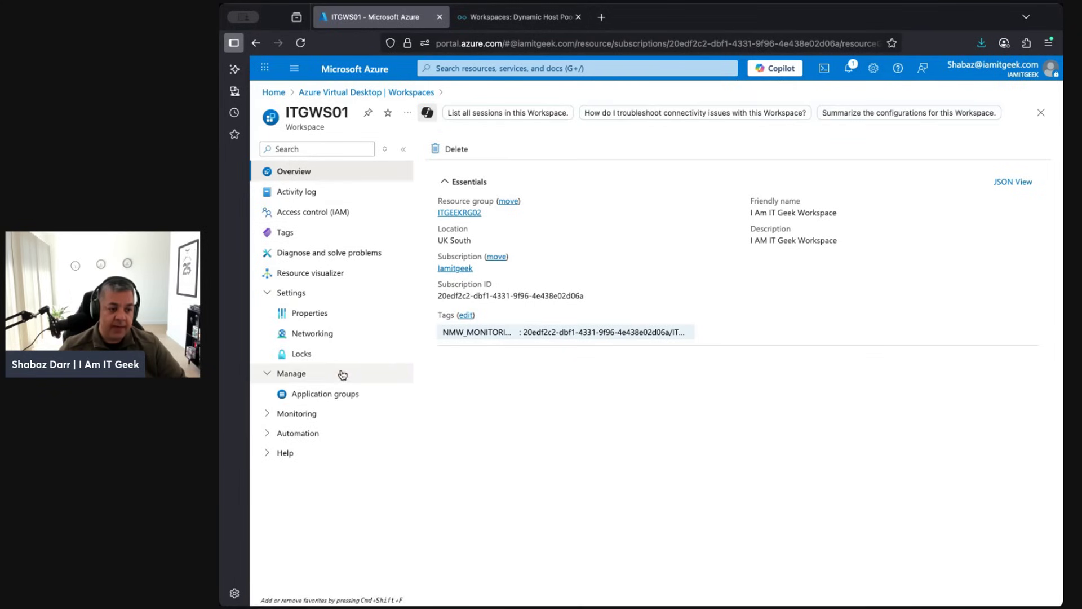
click(325, 397)
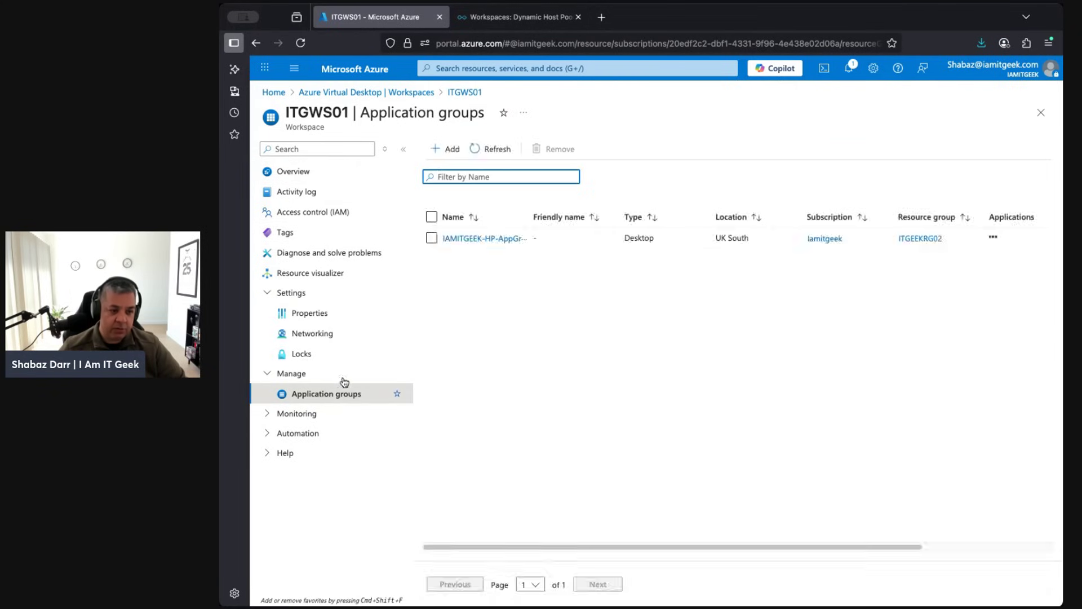
- Inspect application group IAMITGEEK-HP-AppGroup, then list the host pools IAMITGEEK-HP and ZDN-HP01
click(484, 239)
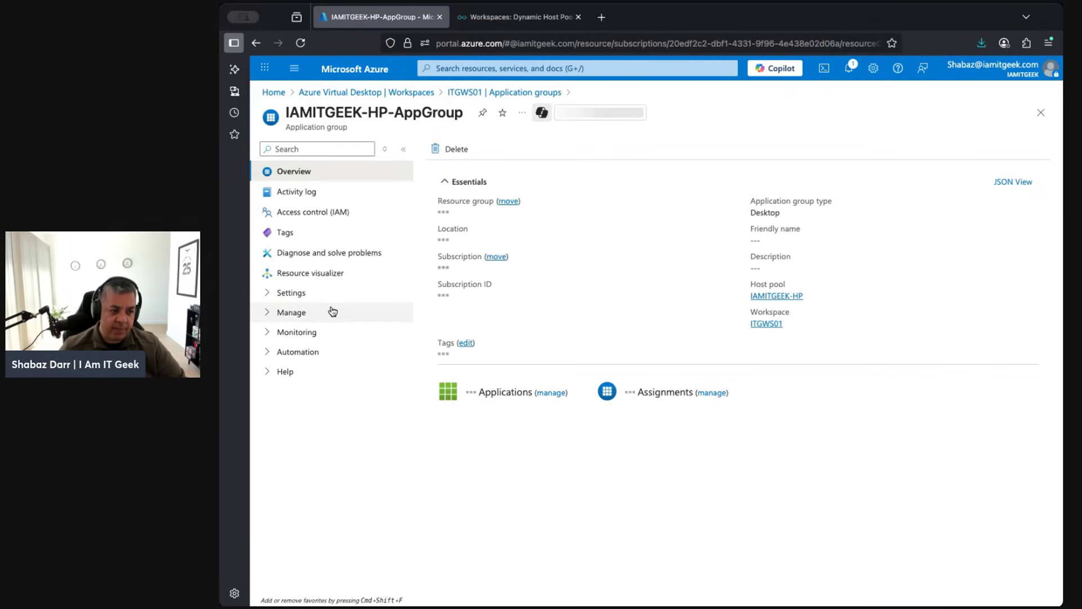
click(304, 293)
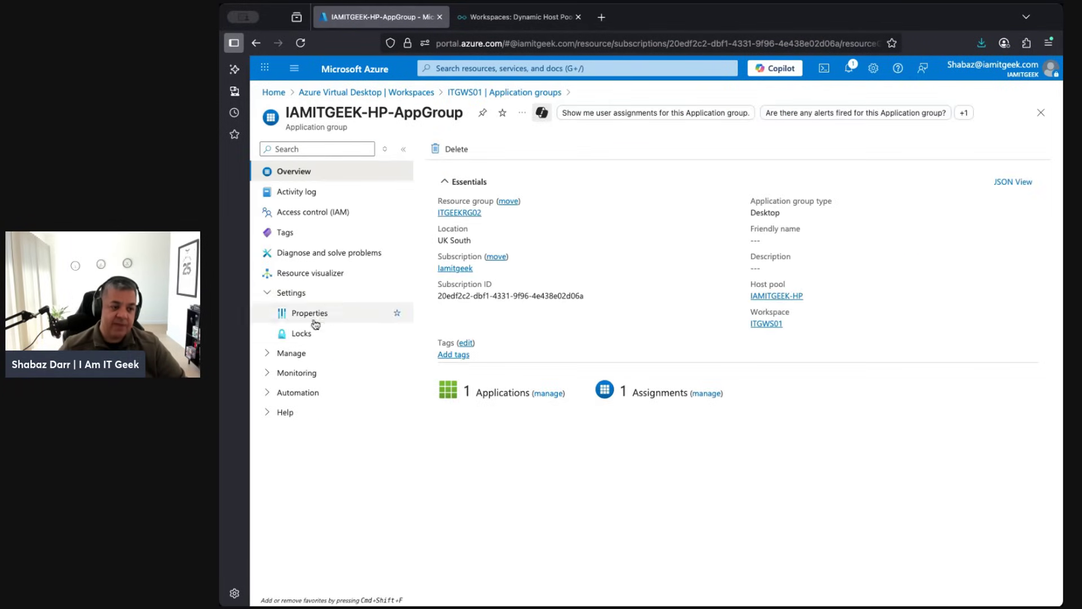
click(300, 354)
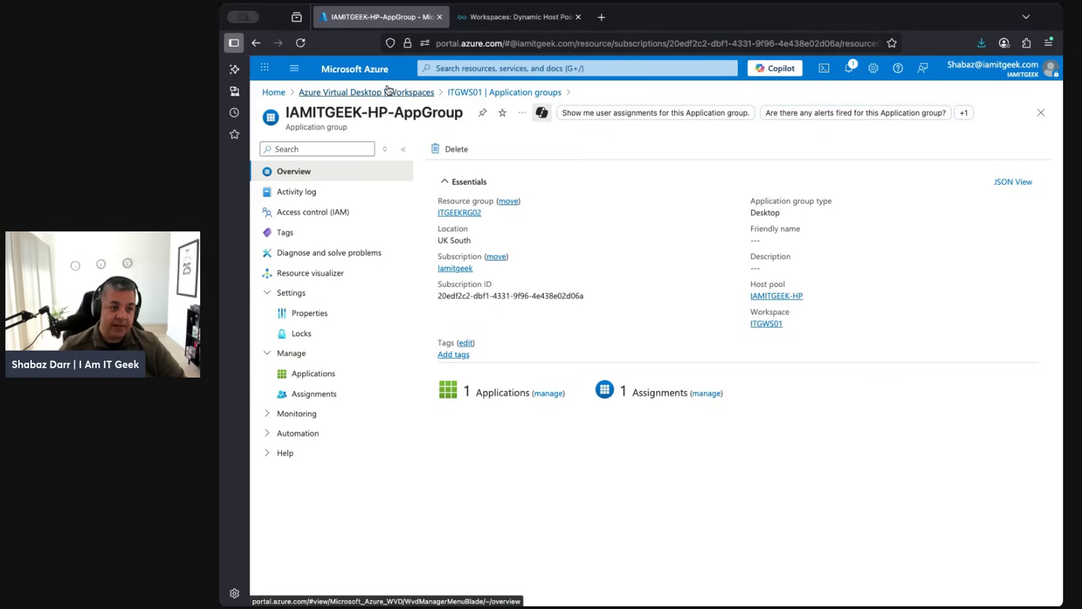
click(342, 93)
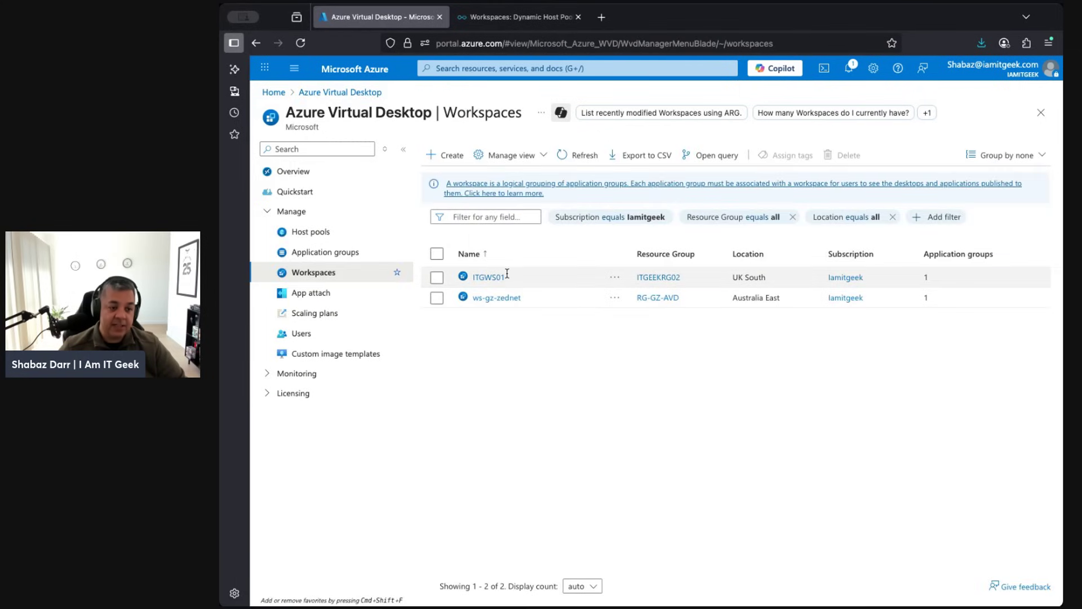
click(312, 232)
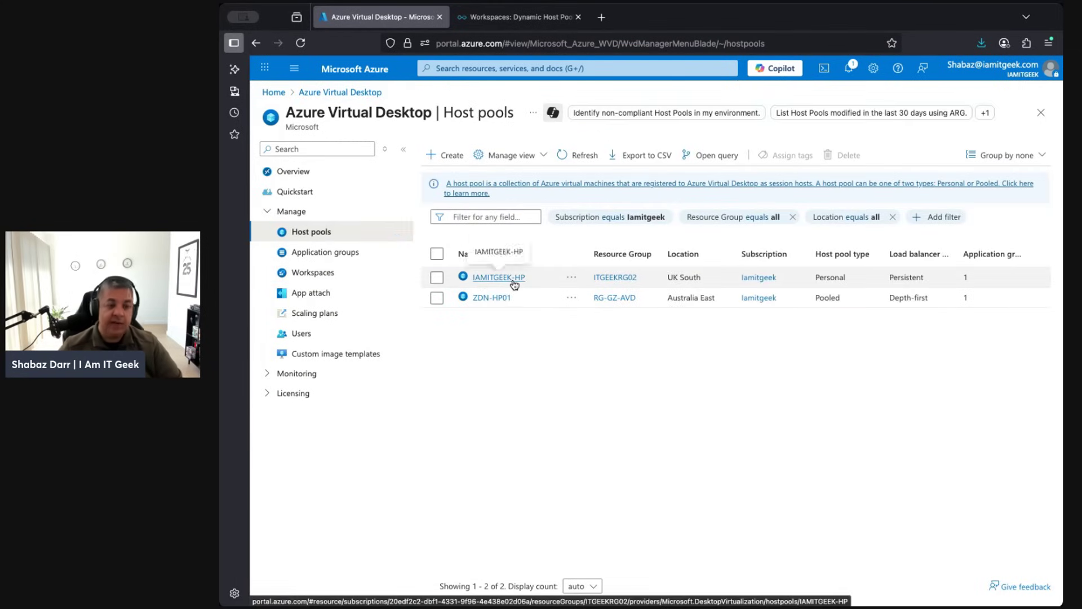
- View IAMITGEEK-HP's RDP properties, then its session hosts showing IAMITGEEK-9755 as Shutdown
click(513, 279)
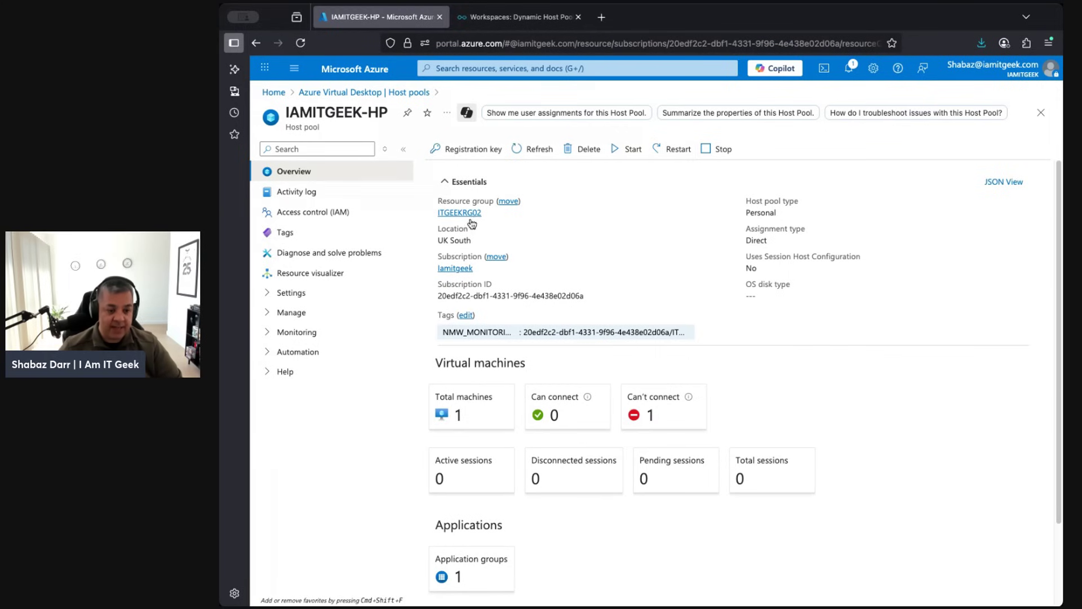
click(303, 294)
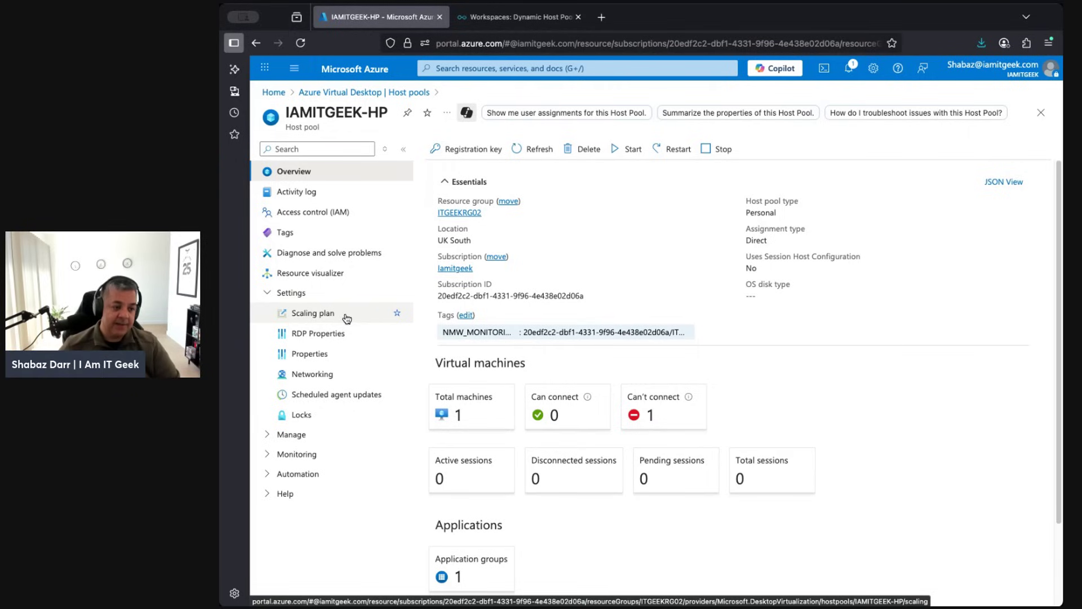
click(338, 332)
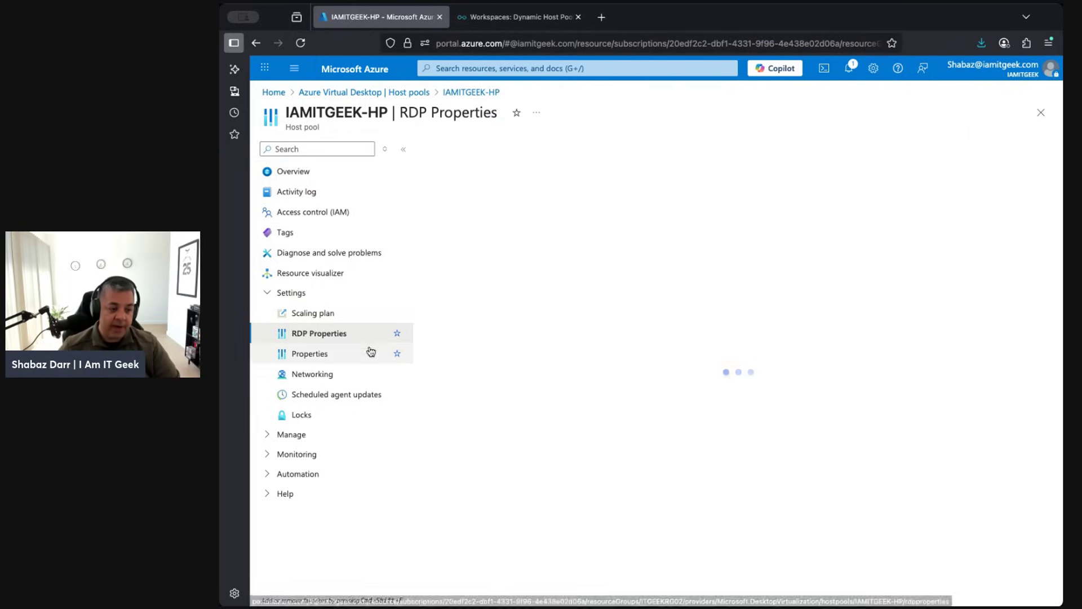
click(314, 438)
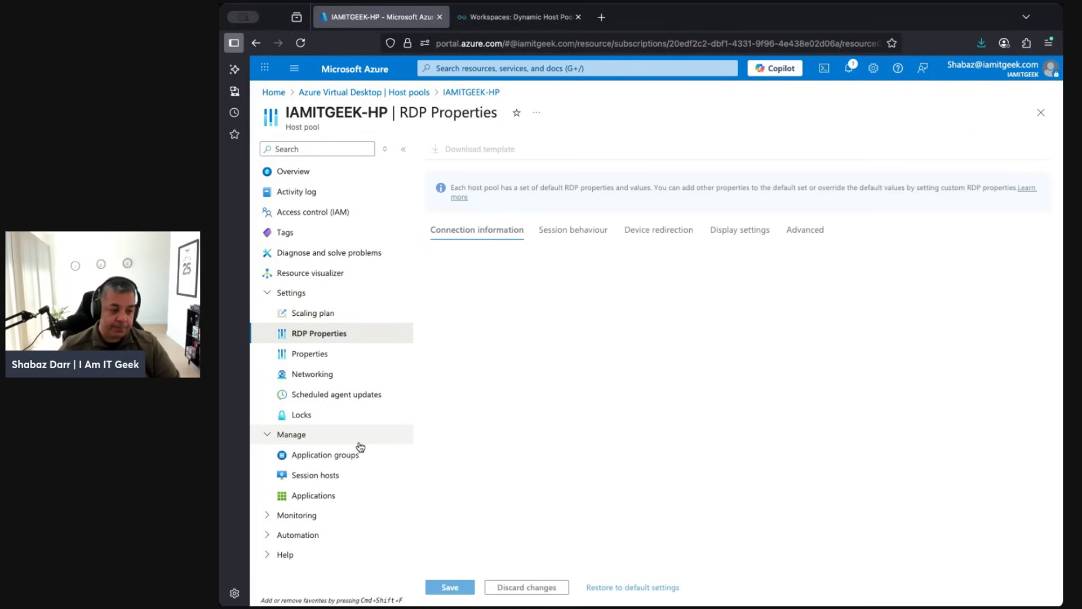
click(302, 477)
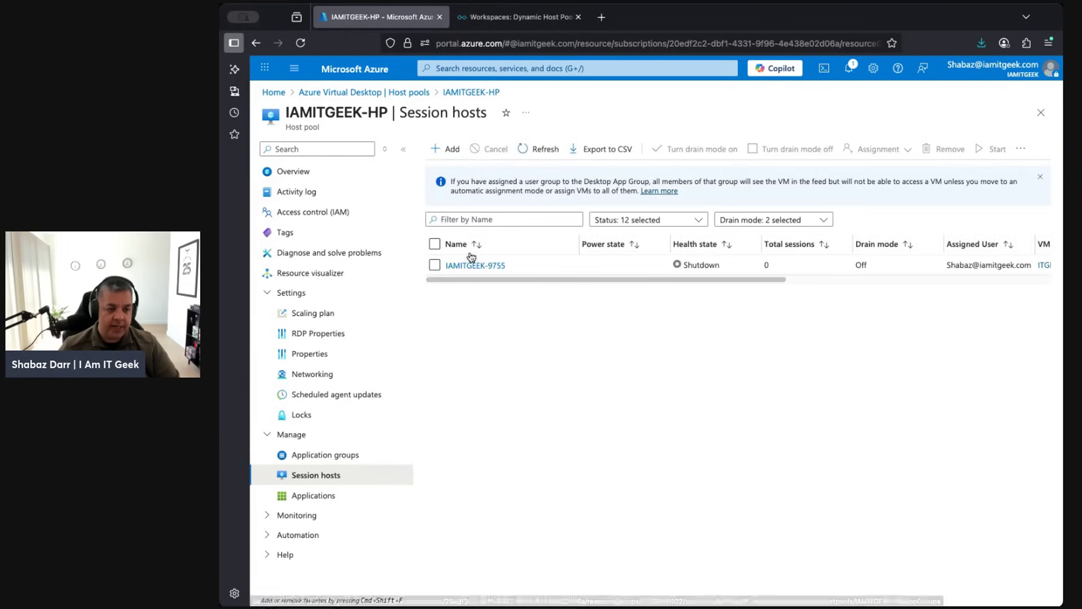
- Open session host IAMITGEEK-9755's VM page, collapse Connect, and go back to Nerdio
click(464, 265)
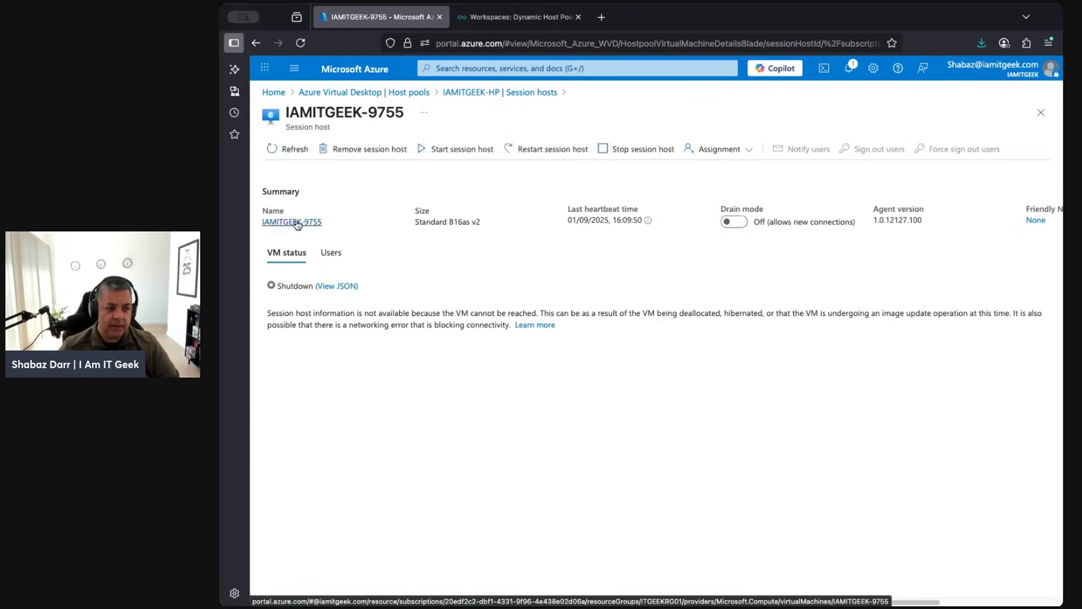
click(297, 223)
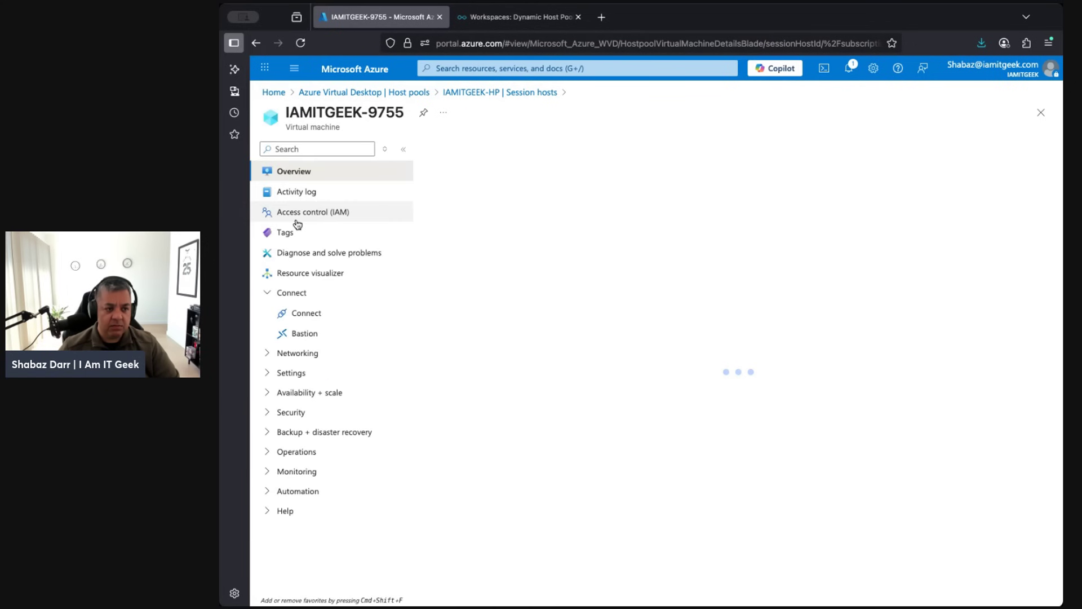
click(298, 294)
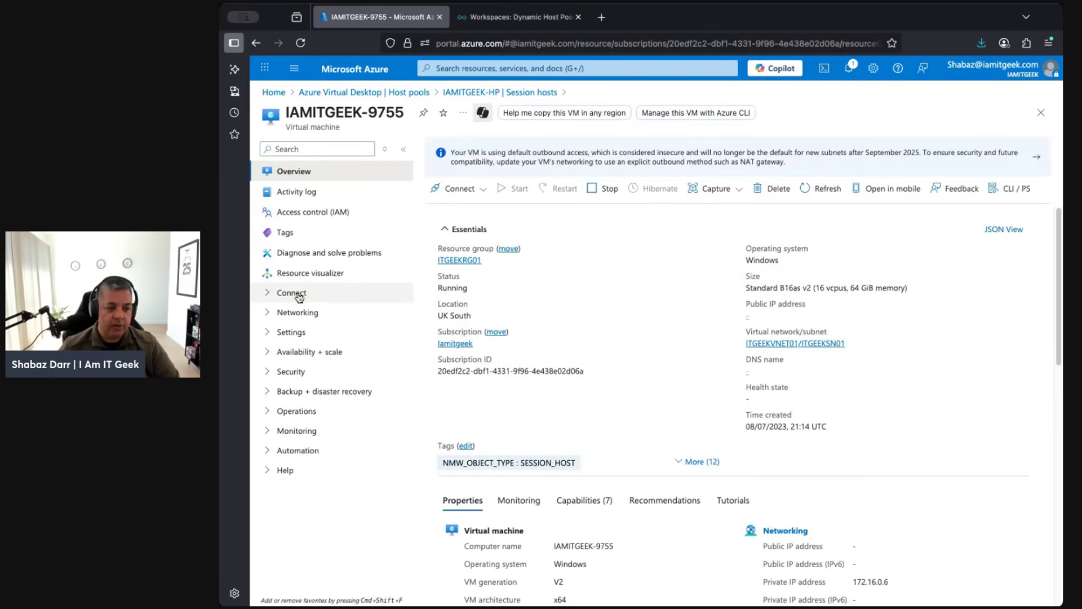
click(512, 25)
- Browse IAMITGEEK-HP's Manage and Hosts menus, then list its session host IAMITGEEK-9755
mouse_move(977, 367)
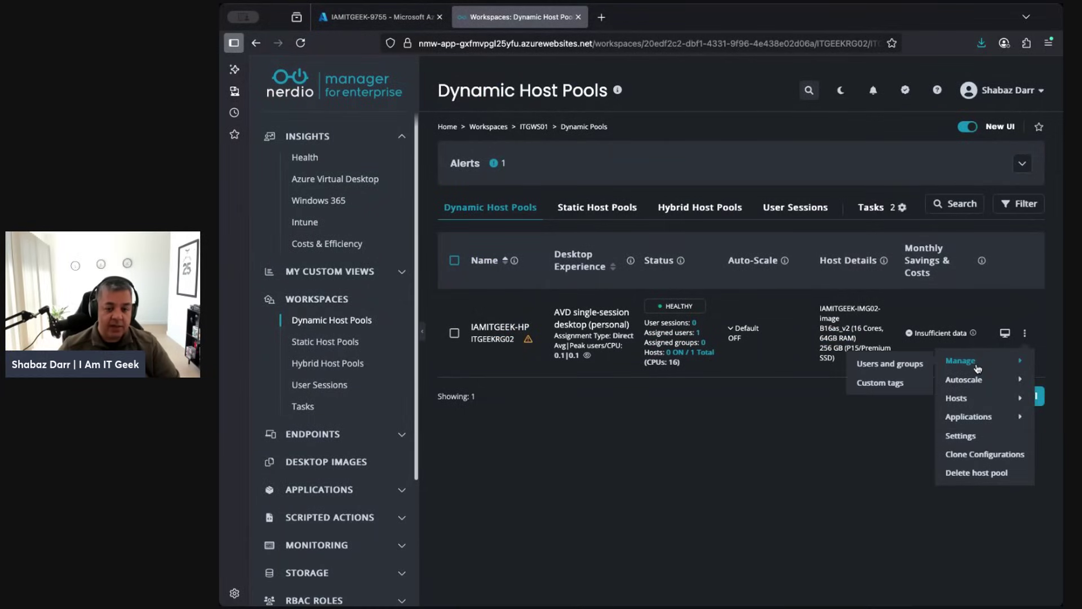
mouse_move(972, 402)
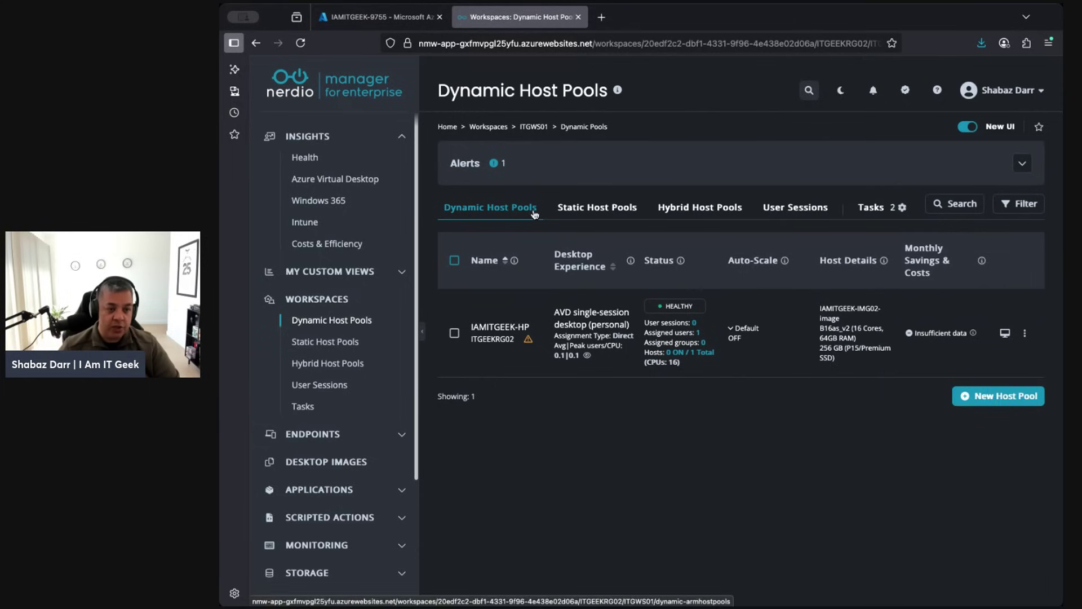
click(1026, 338)
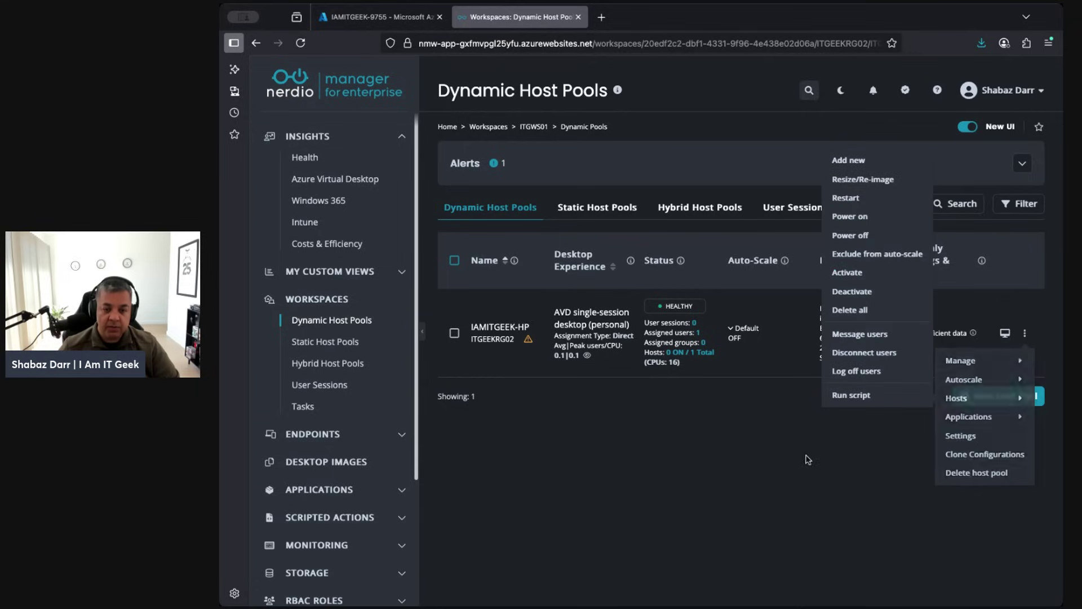
click(485, 328)
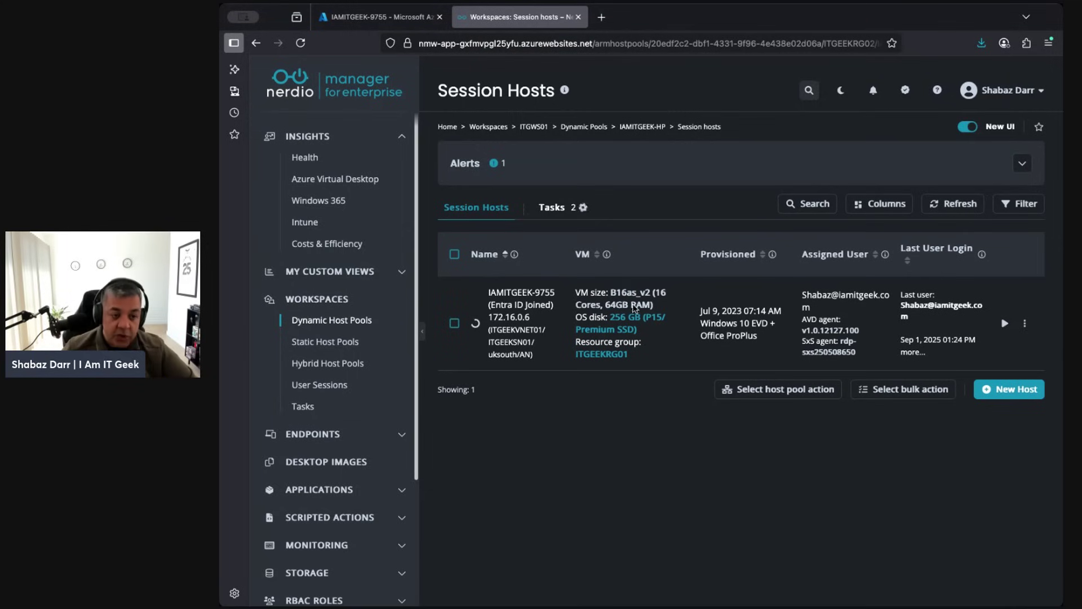
- Refresh IAMITGEEK-9755's status, then check its Azure VM page, now Running
click(1025, 324)
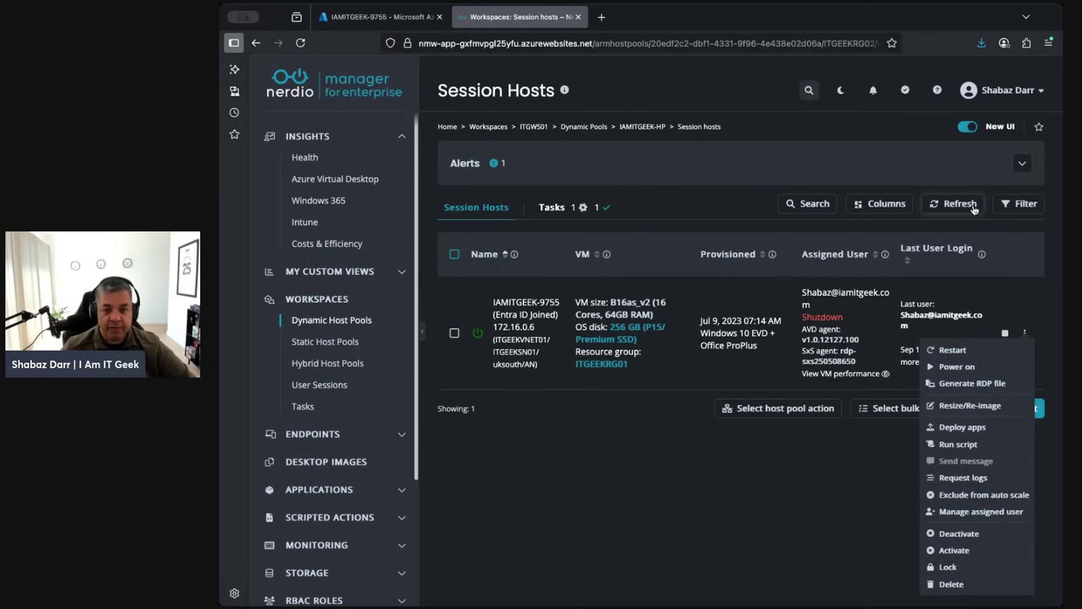
click(943, 204)
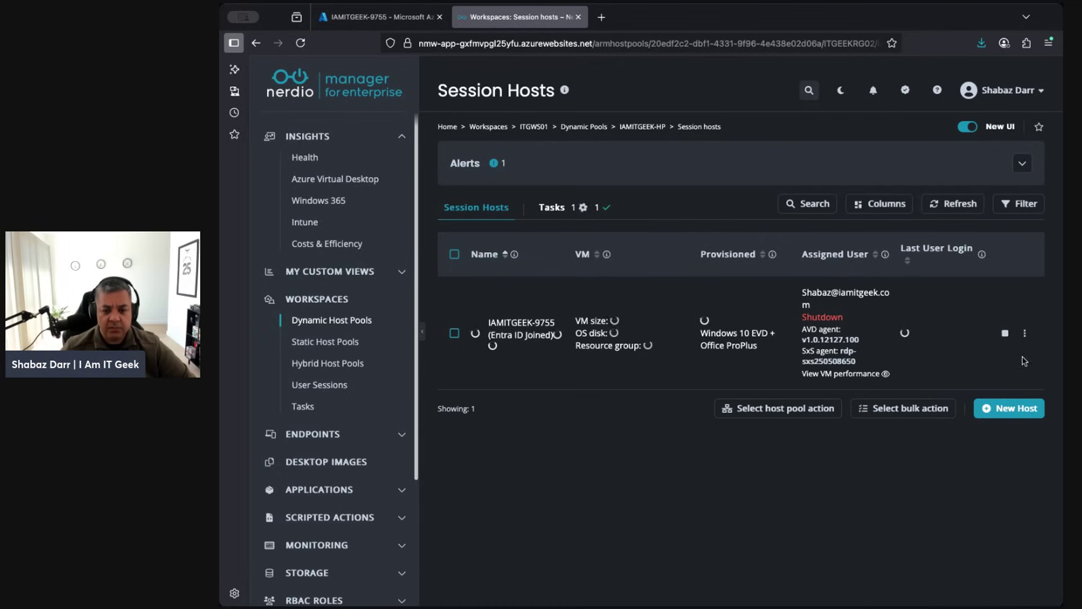
click(1025, 333)
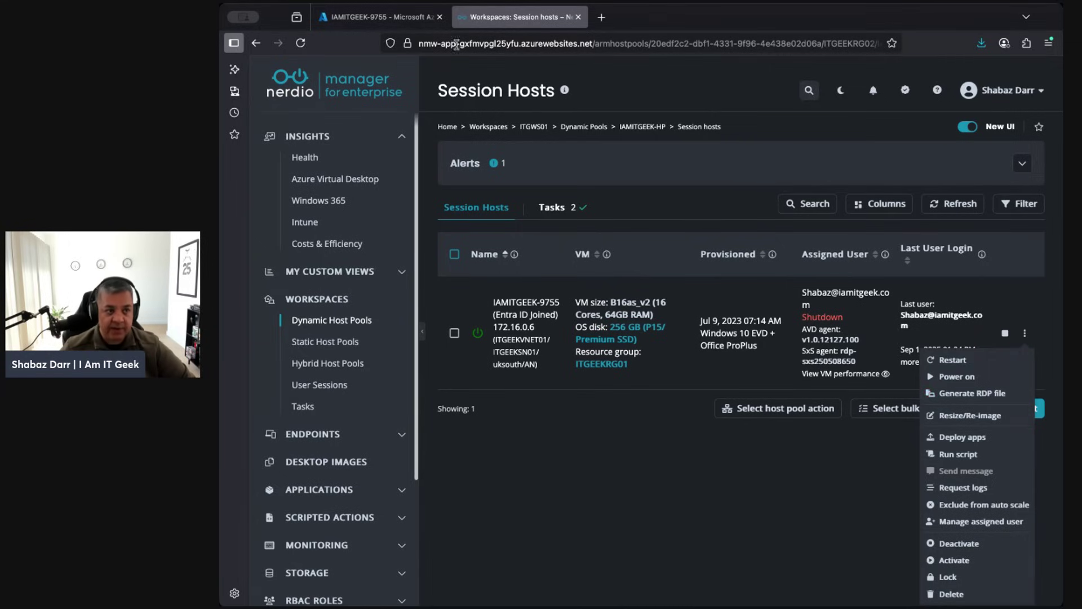
click(378, 17)
- Review IAMITGEEK-9755's Bastion and native Connect pages, then return to Nerdio's Session Hosts
click(312, 297)
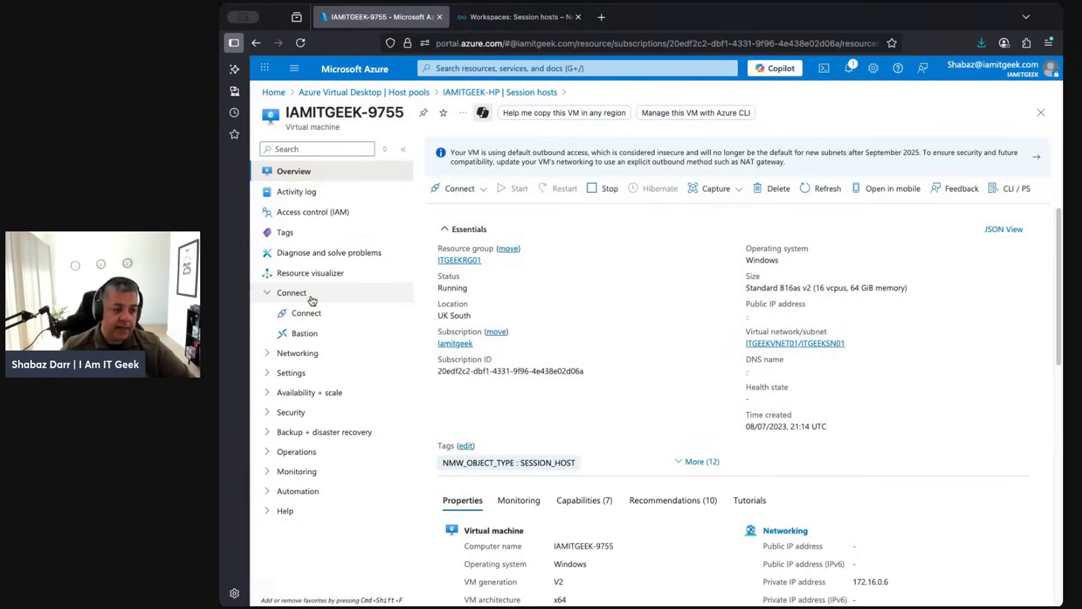
click(299, 336)
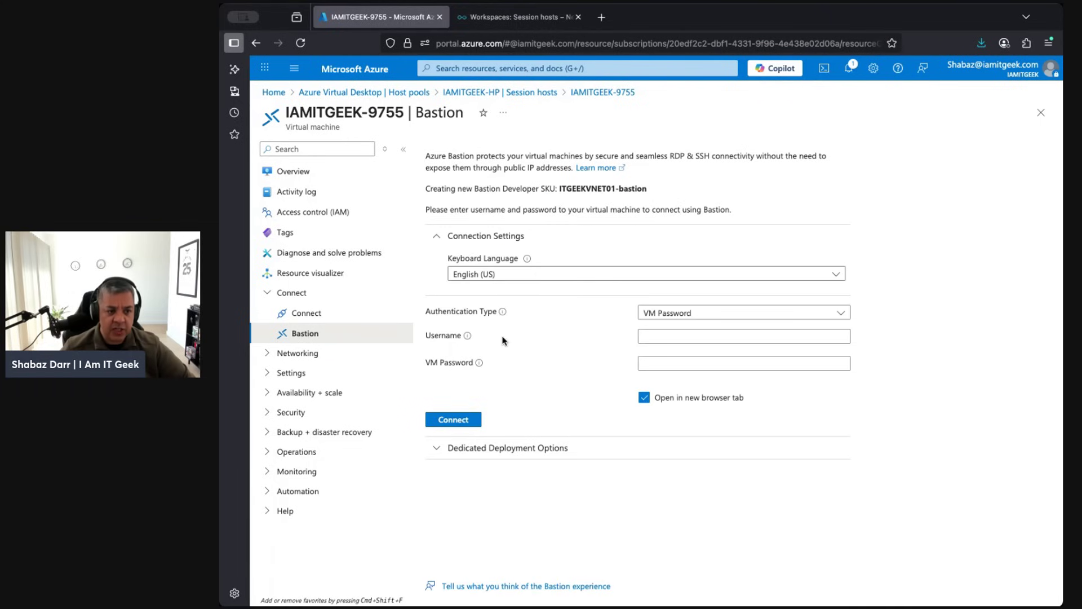
click(311, 319)
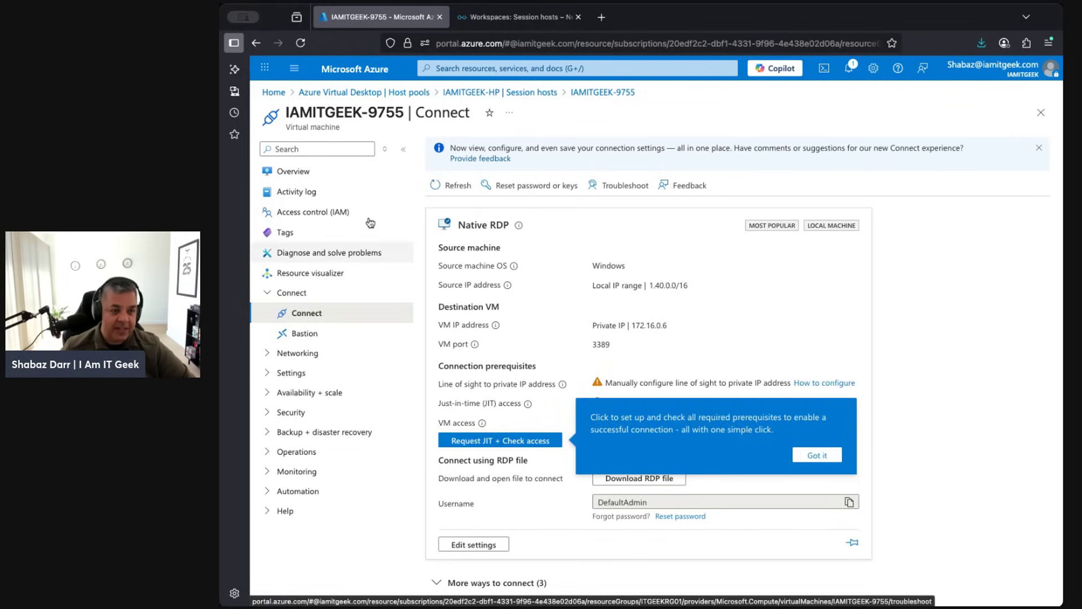
click(519, 17)
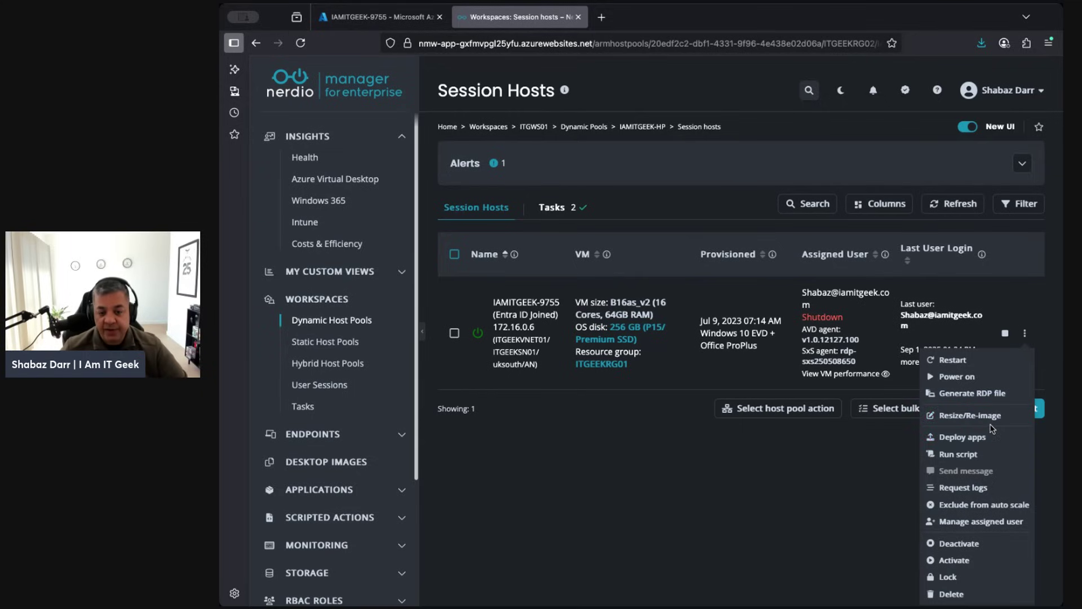
click(958, 453)
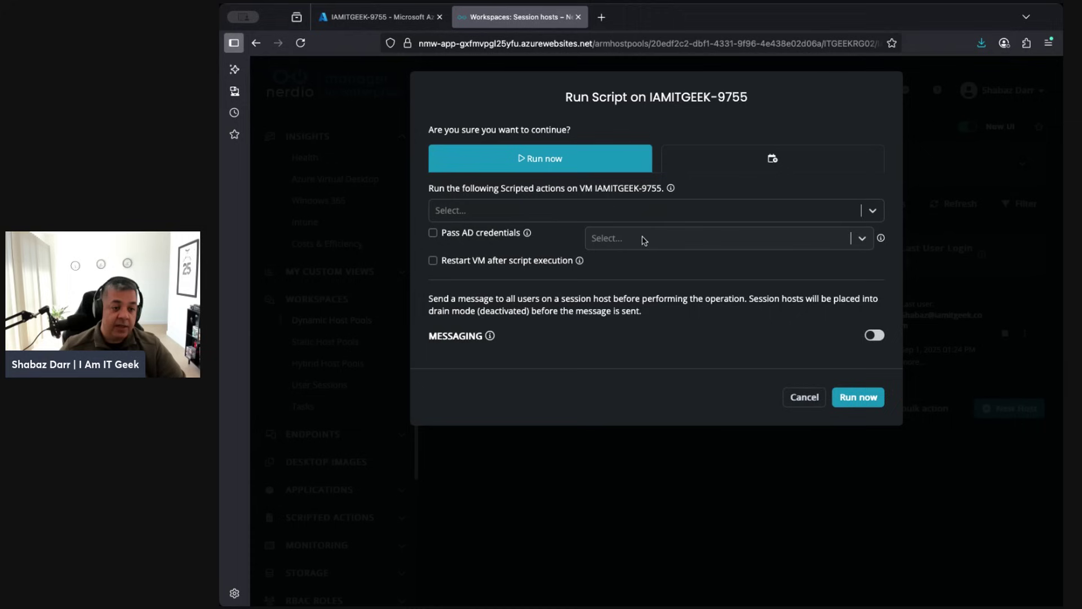
click(799, 207)
scroll(614, 288, down, 3)
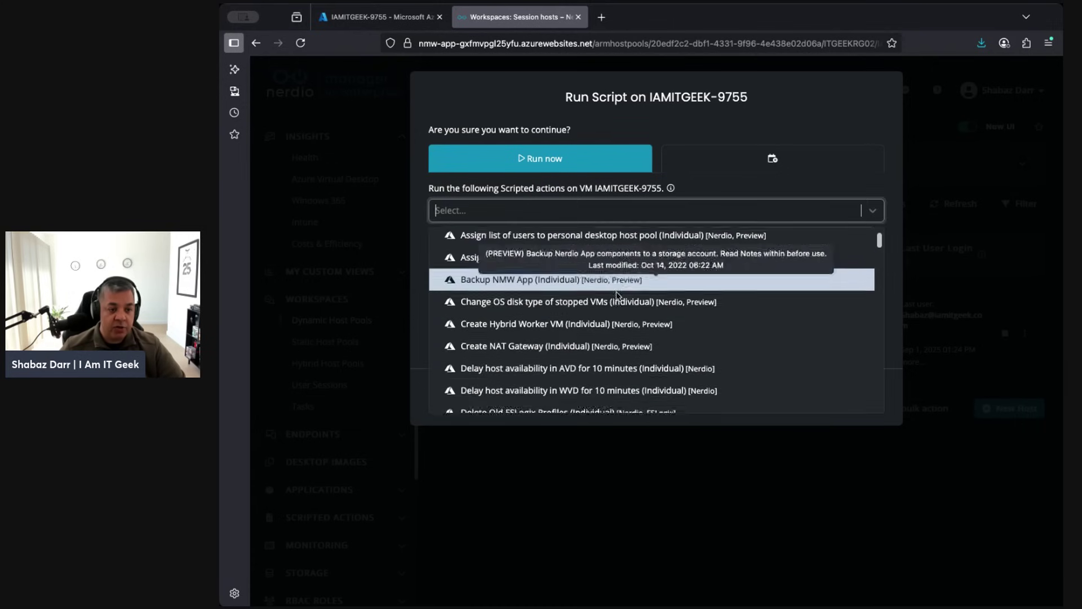
scroll(614, 297, down, 8)
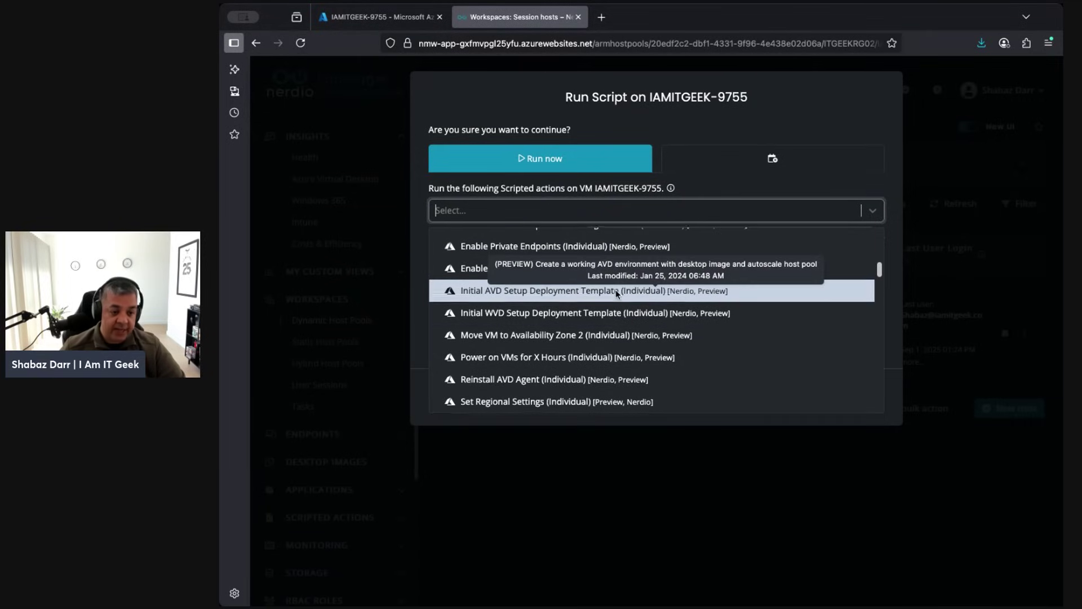
scroll(603, 305, down, 1)
scroll(563, 362, down, 2)
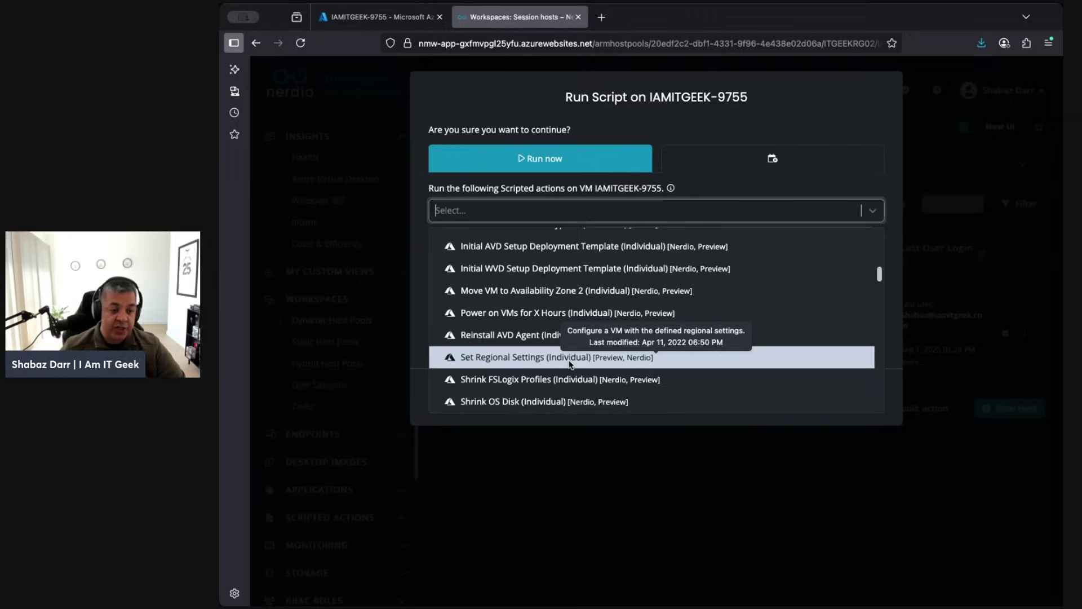
click(884, 90)
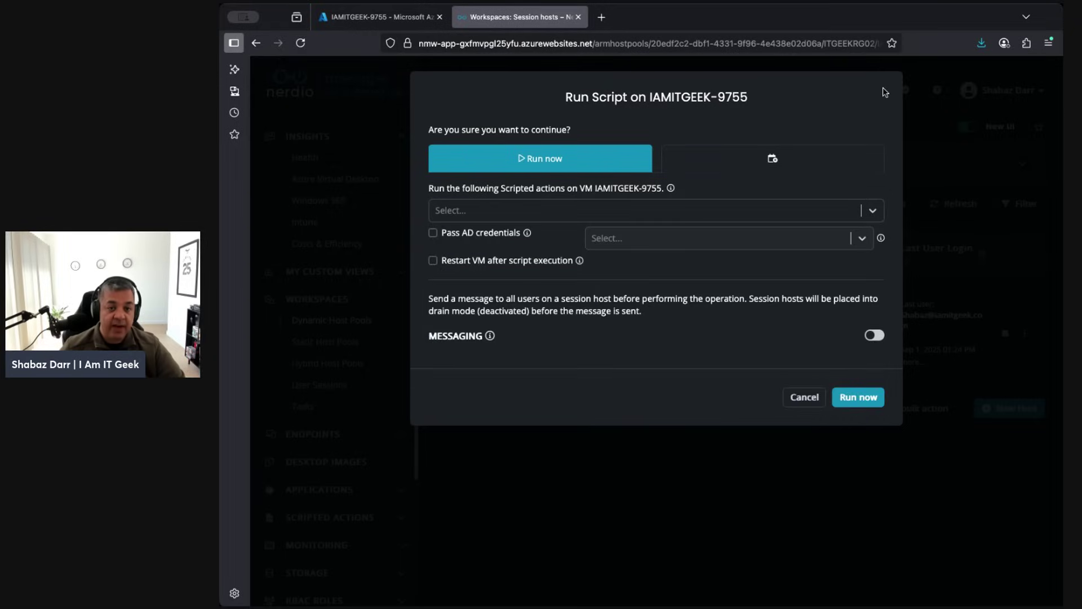
- Cancel the Run Script dialog and open Request logs for IAMITGEEK-9755
click(805, 396)
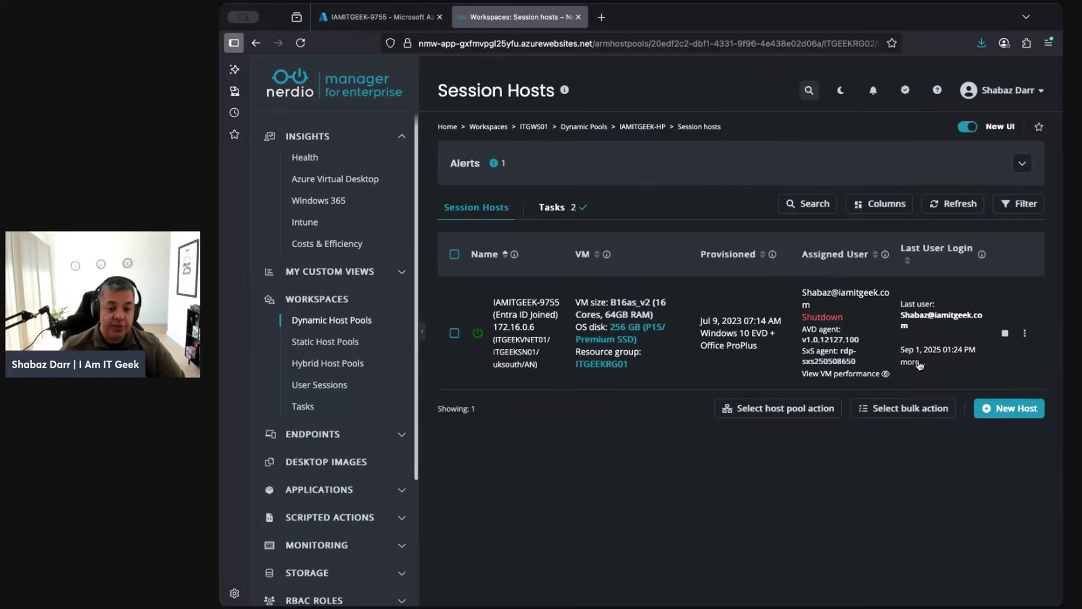
click(1024, 333)
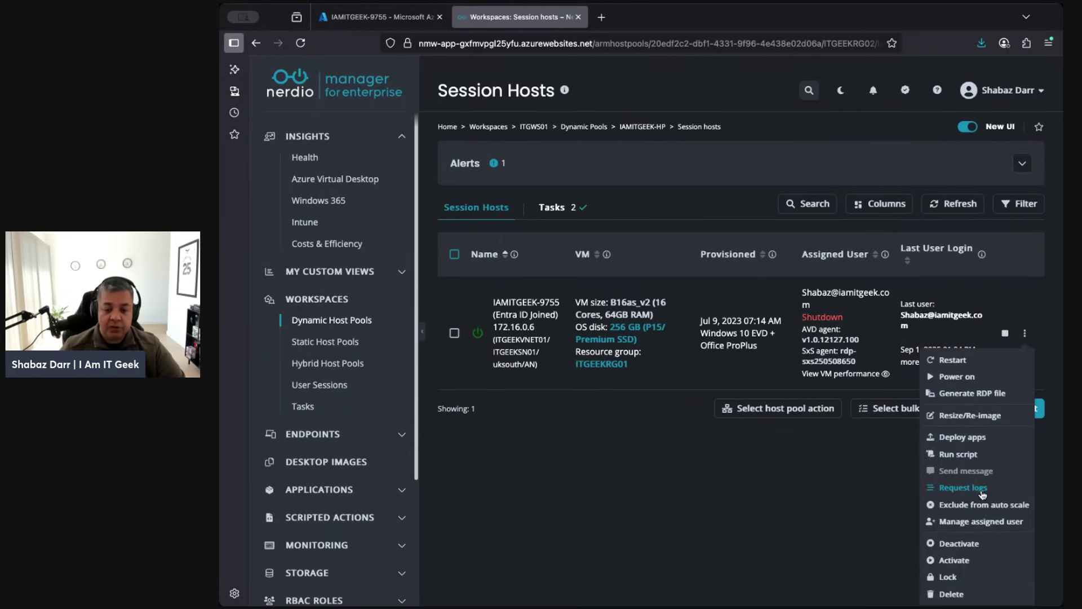
click(963, 488)
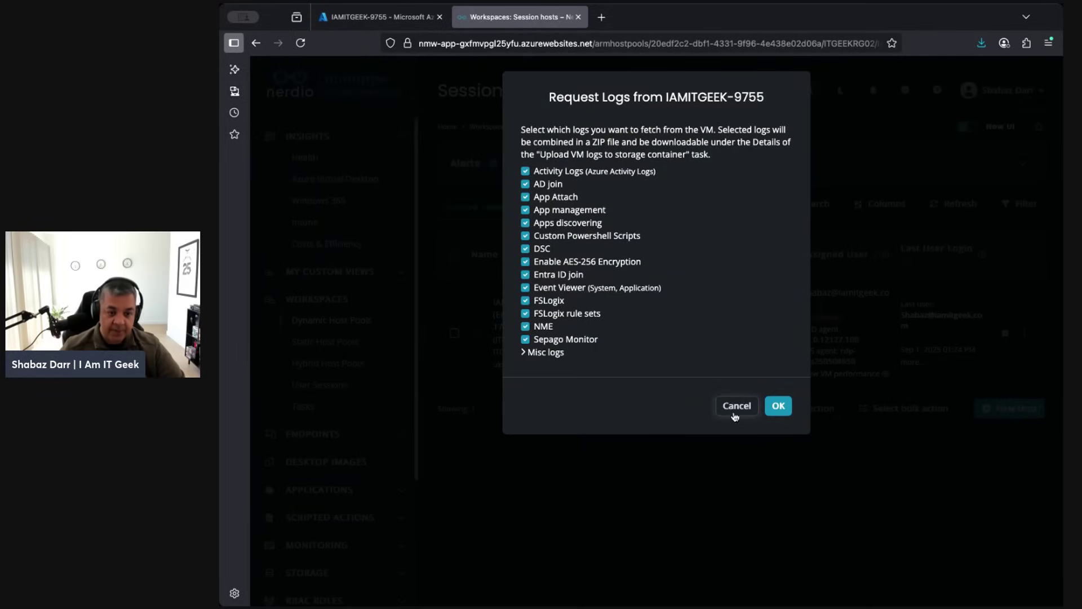
- Exclude Sepago Monitor, NME, FSLogix, Entra ID join, DSC, AD join, App Attach and Apps discovering logs, then submit
click(526, 340)
click(526, 327)
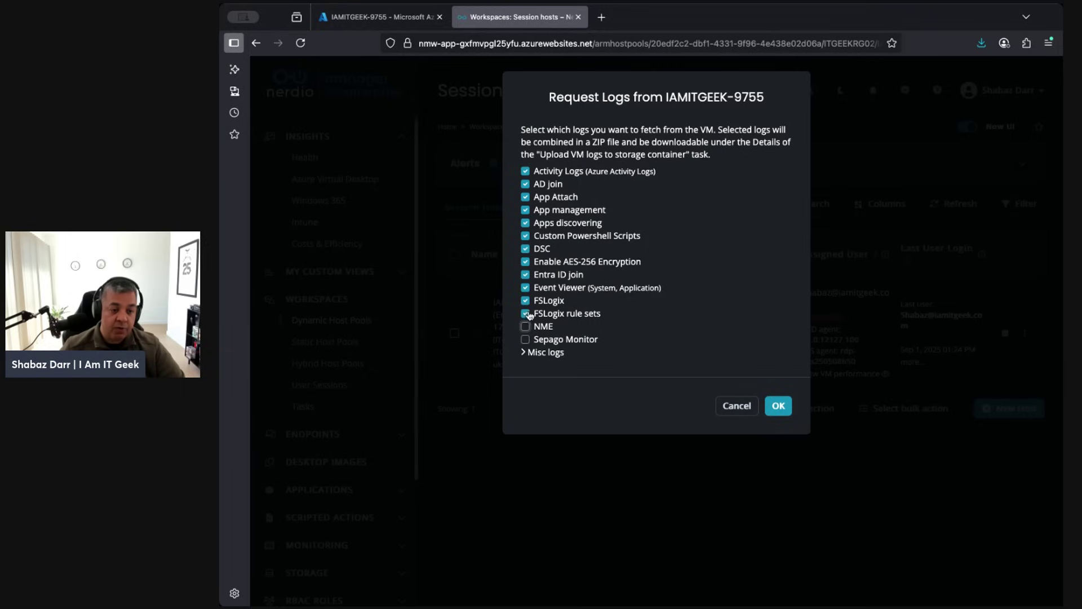
click(525, 302)
click(526, 314)
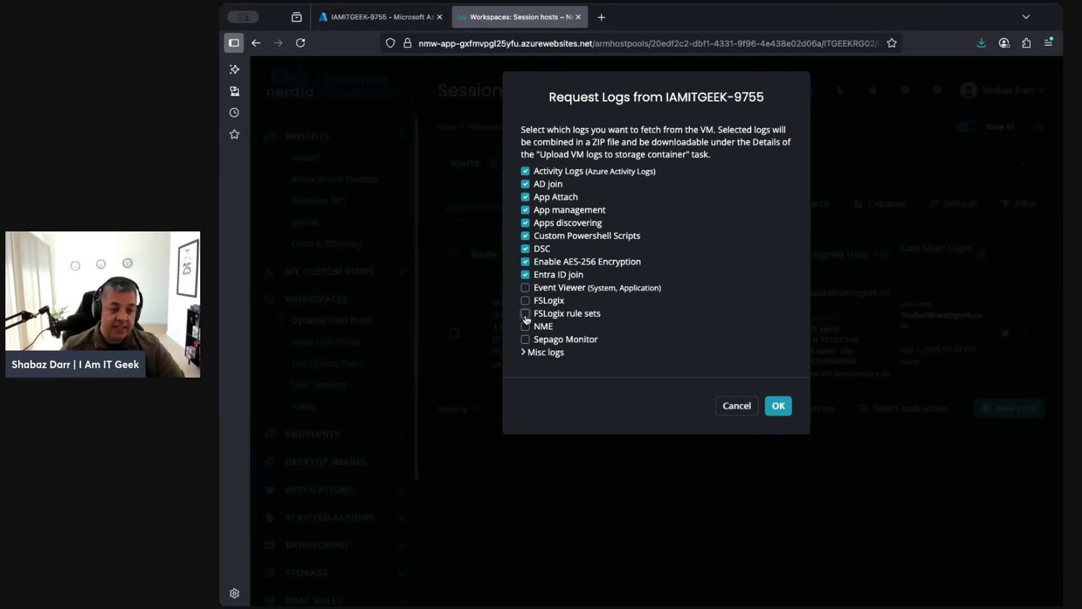
click(525, 275)
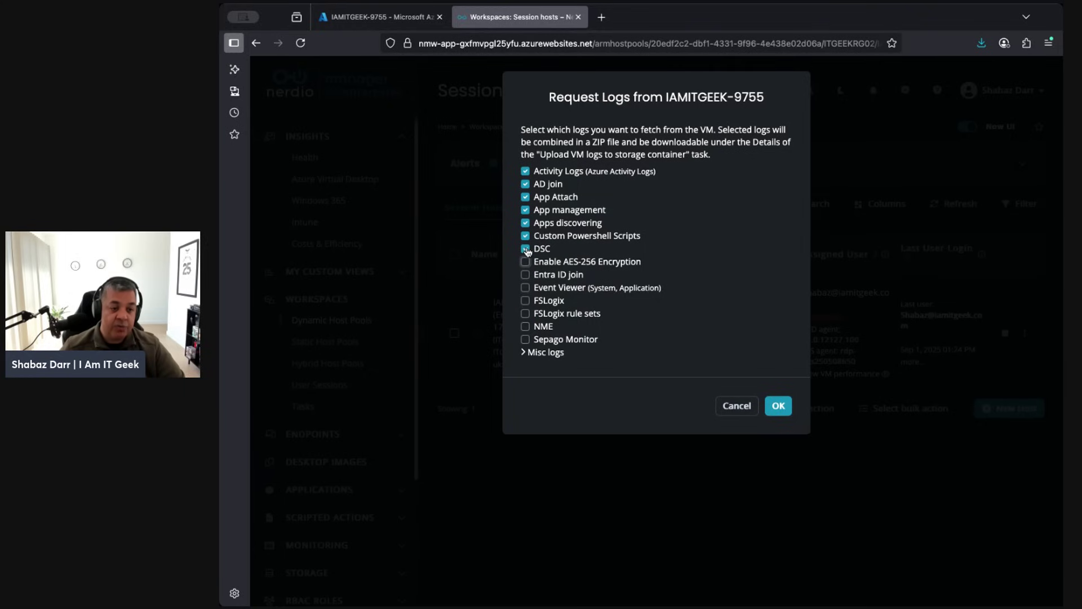
click(526, 249)
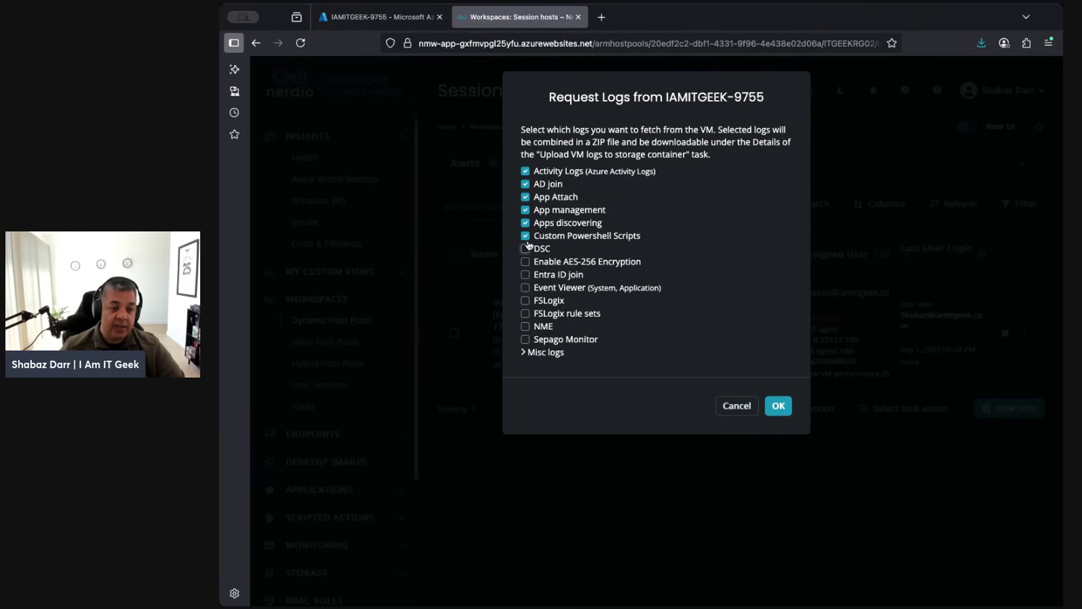
click(525, 184)
click(525, 197)
click(525, 224)
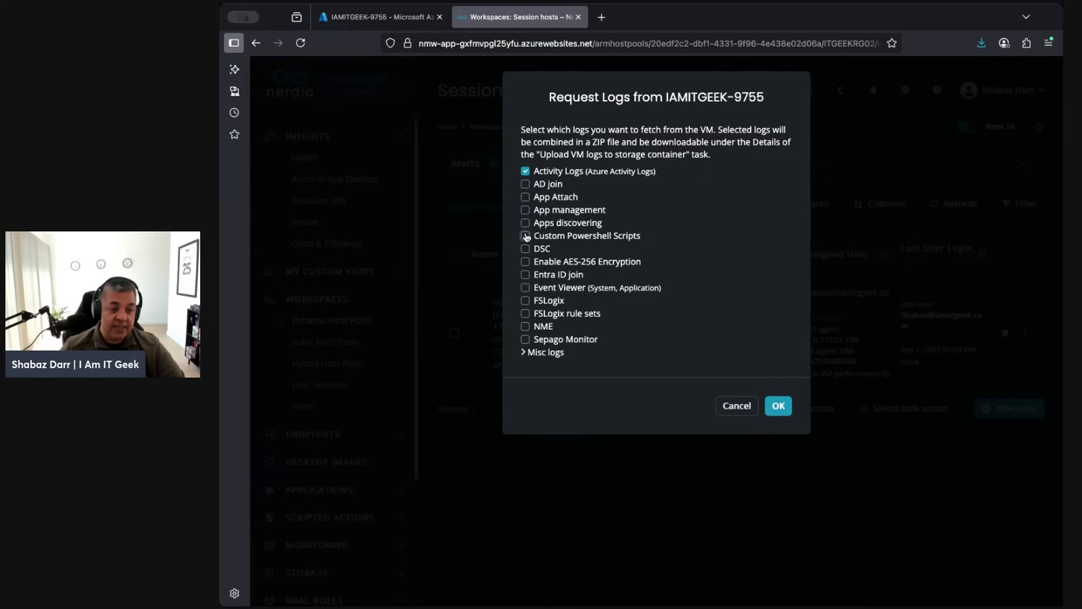
click(781, 409)
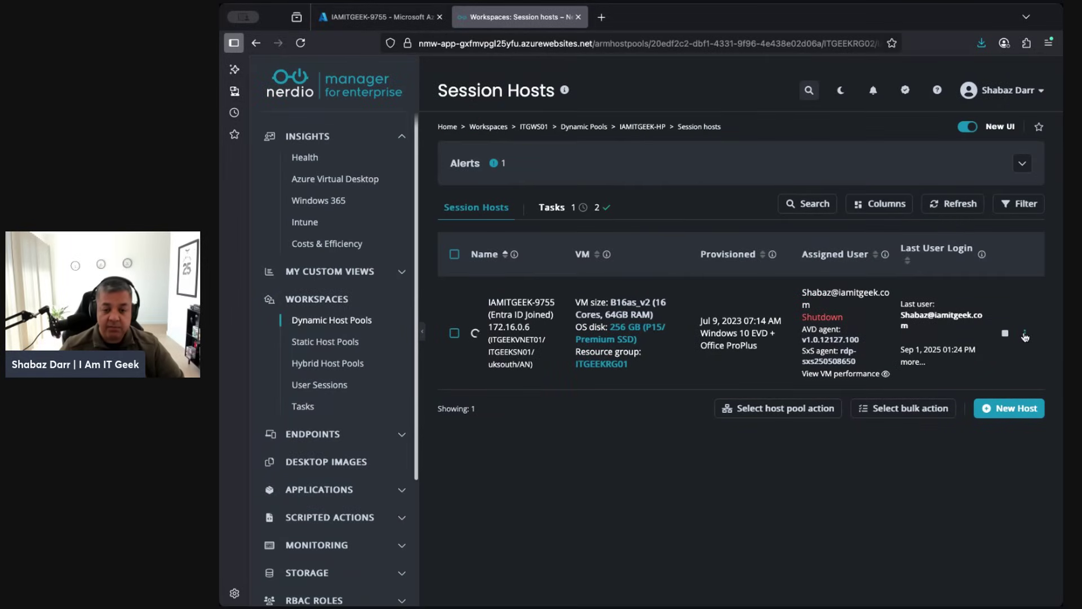
click(1024, 334)
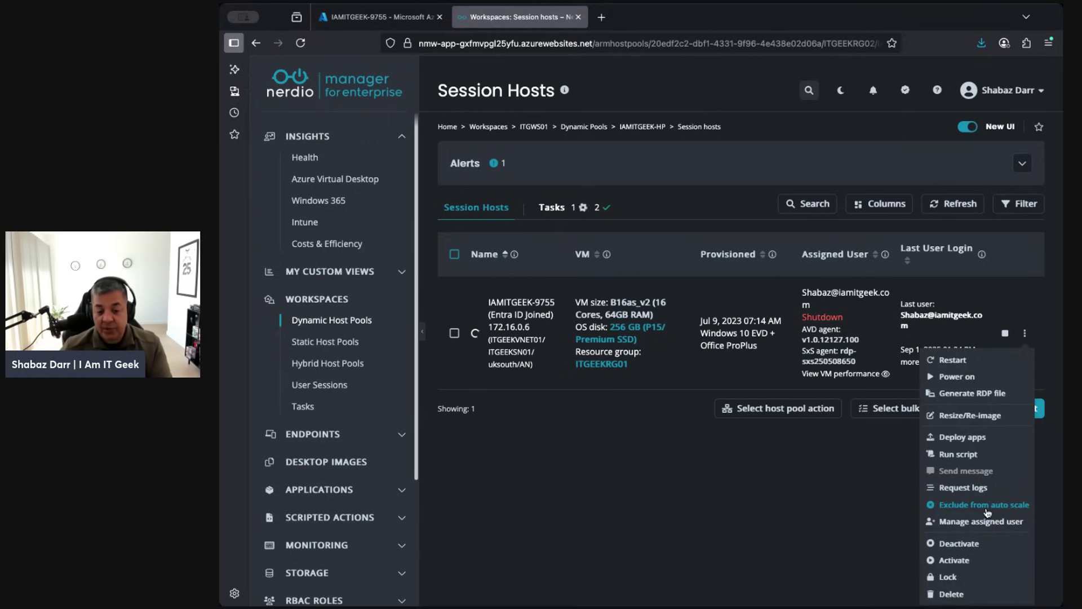
click(847, 550)
click(533, 305)
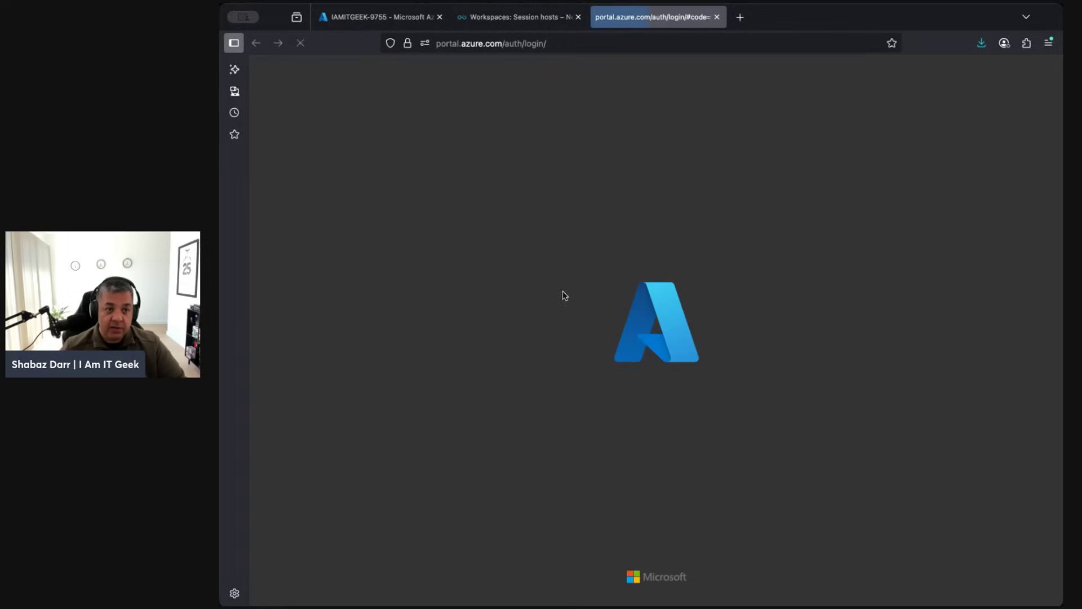
click(717, 17)
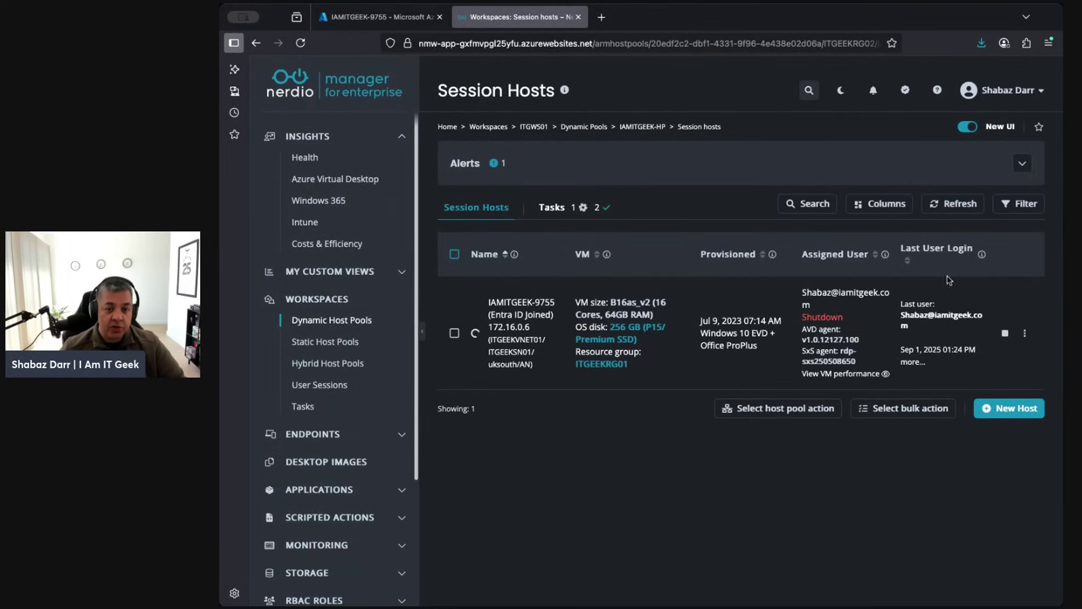
click(1015, 409)
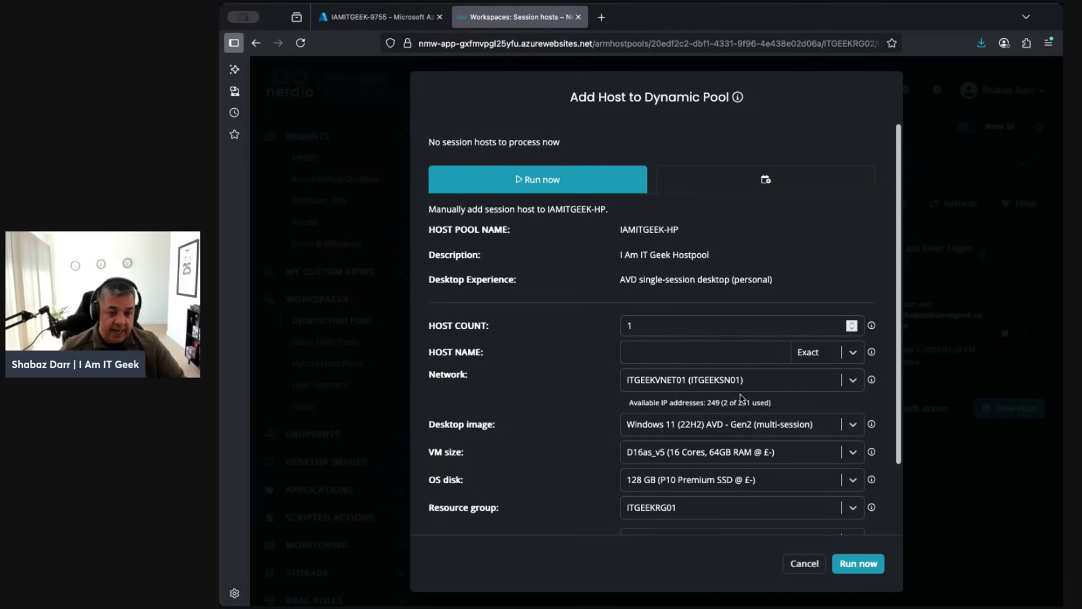
scroll(657, 388, down, 2)
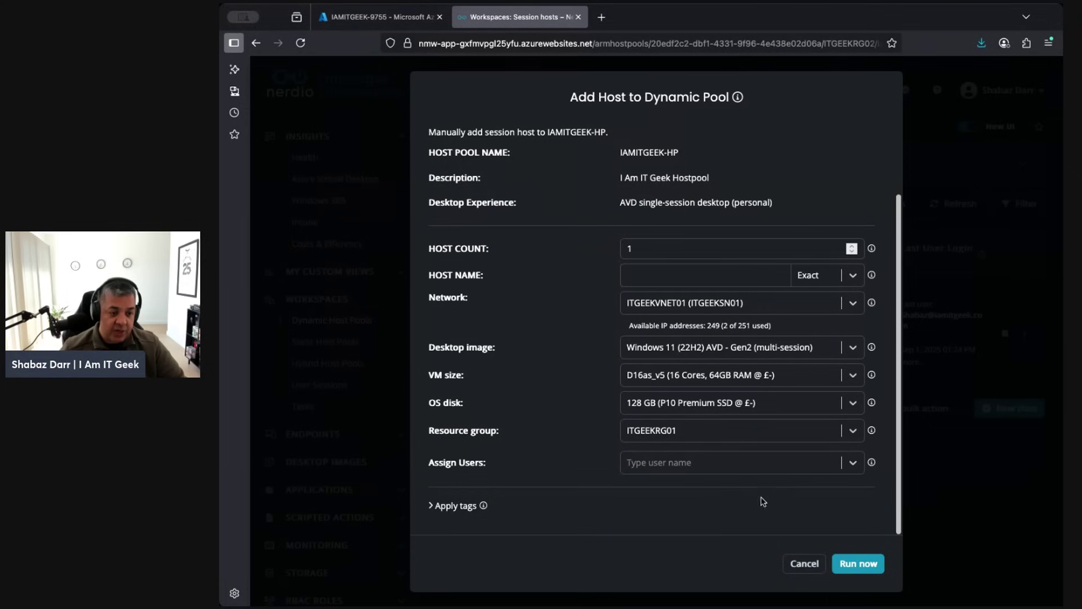
click(805, 563)
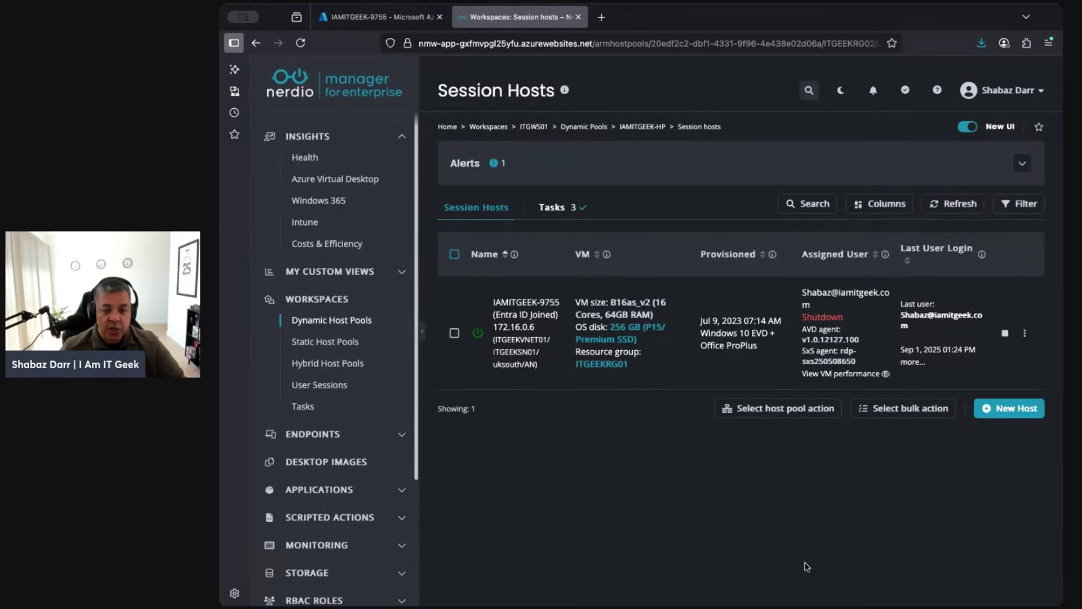
- Refresh Nerdio, then confirm in Azure's IAMITGEEK-HP session hosts list that IAMITGEEK-9755 is Running
click(951, 215)
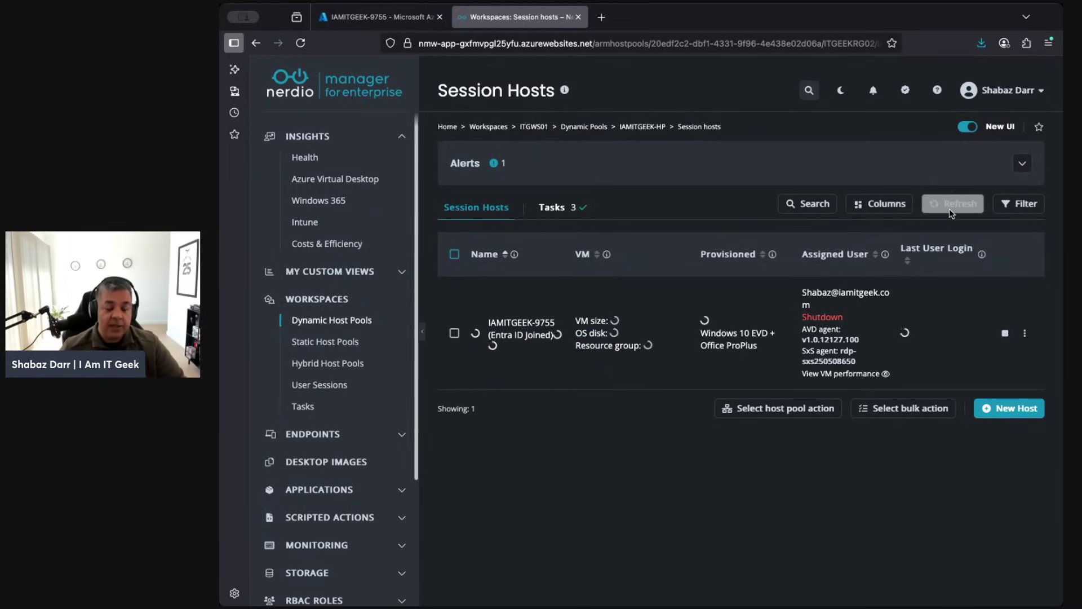
click(356, 19)
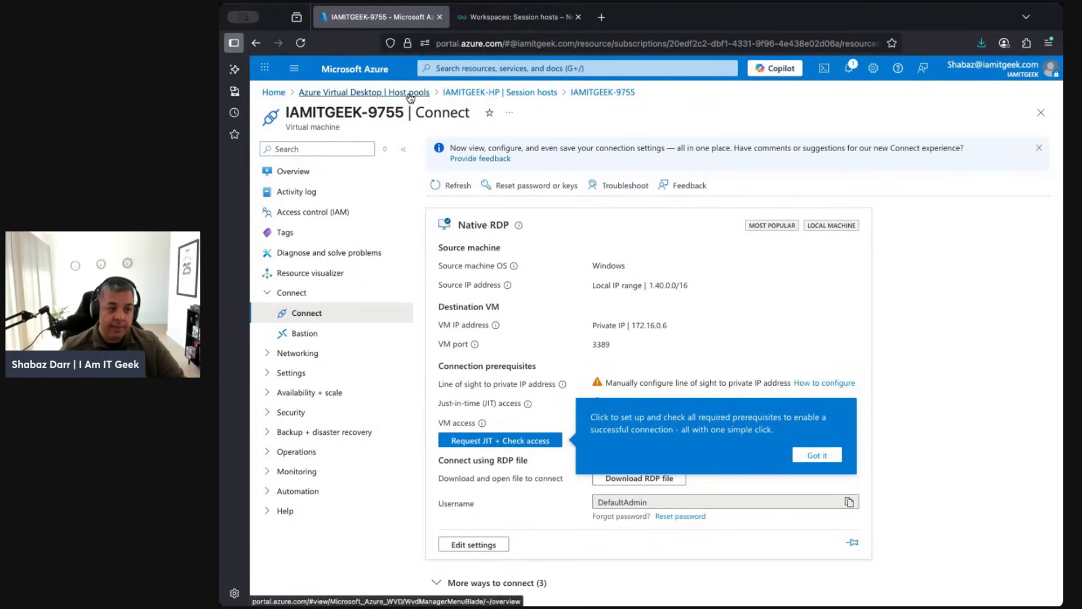
click(496, 92)
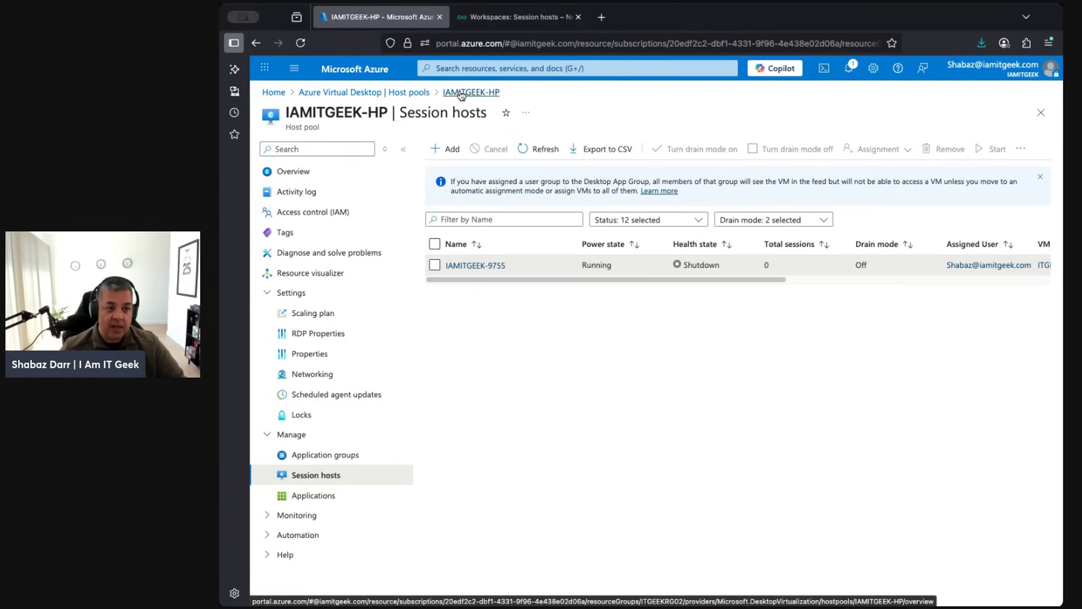
click(534, 23)
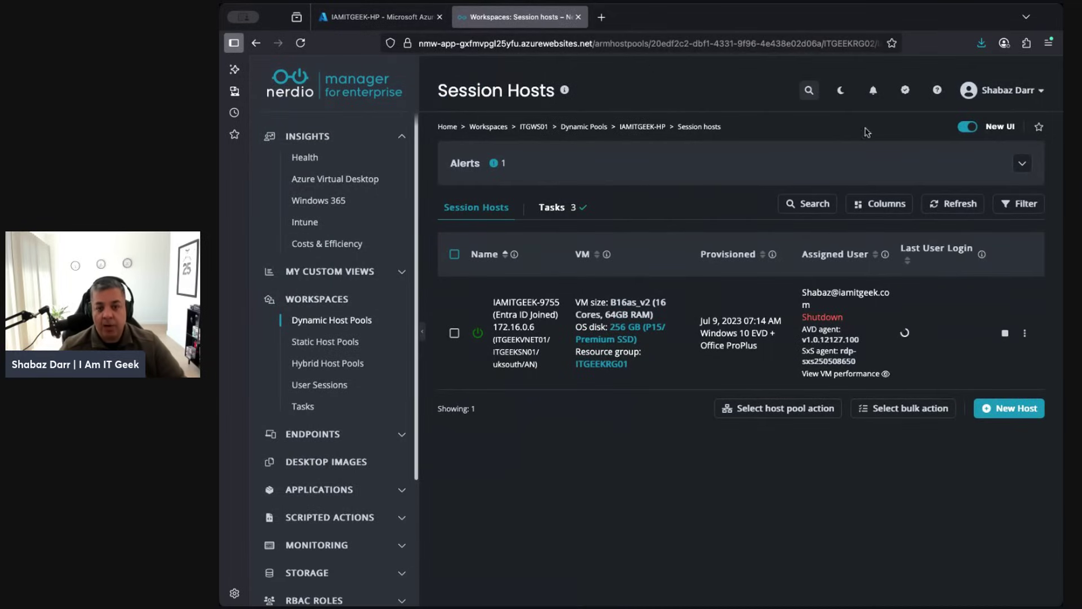
- Refresh the Session Hosts table to reload IAMITGEEK-9755's VM size, OS disk and resource group
click(950, 203)
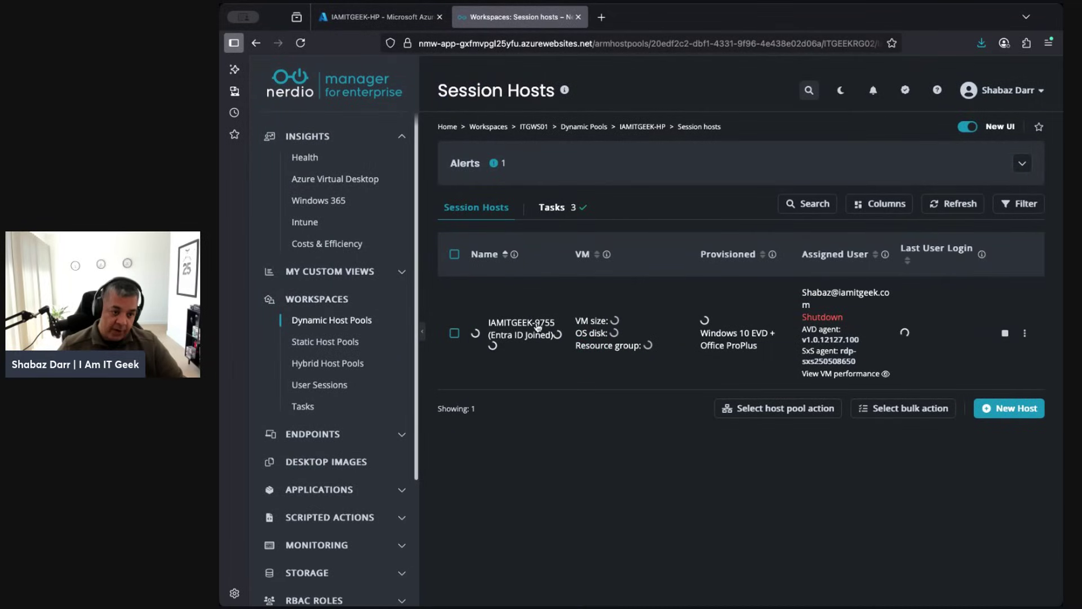